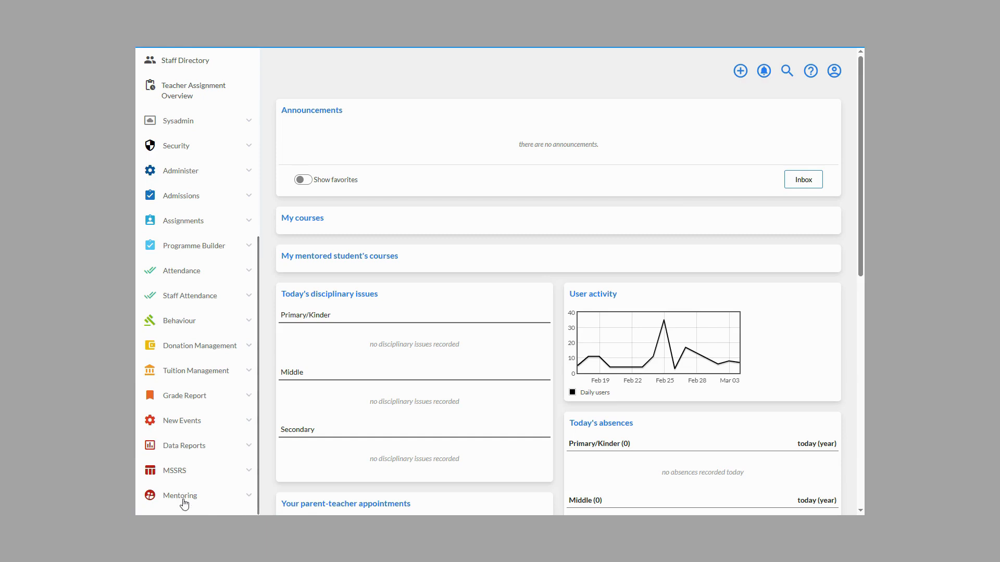
# Step: Open the list of IEPs under Mentoring and open the Grade 11 student's published IEP with target review date 21/12/2023
pyautogui.click(182, 497)
pyautogui.click(176, 476)
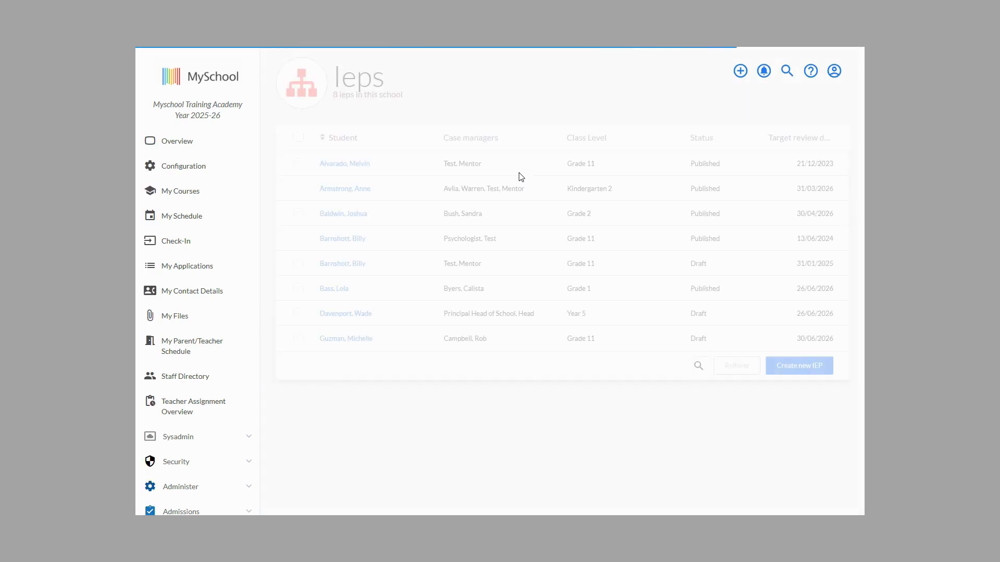
pyautogui.click(345, 164)
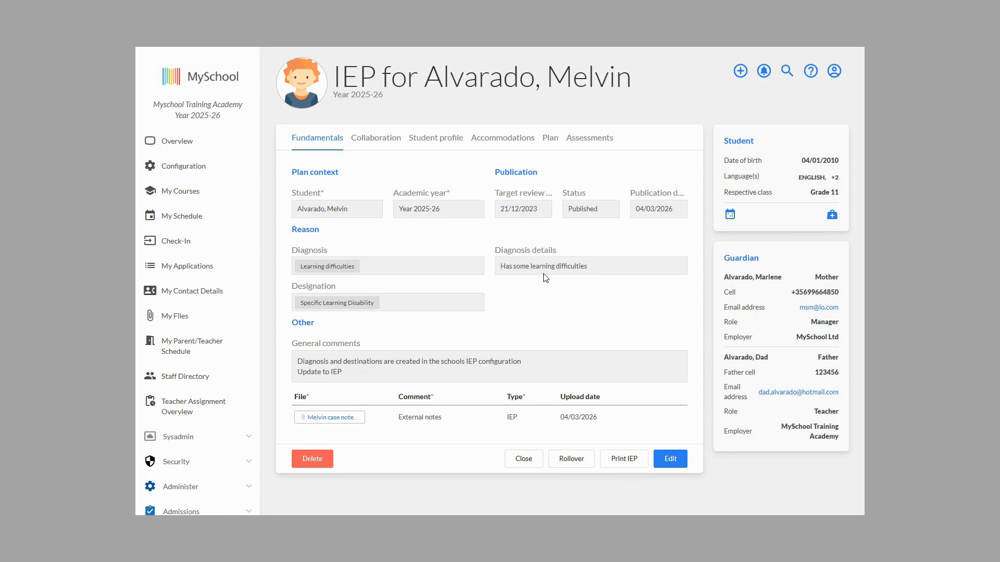
# Step: Review the IEP's Collaboration team and meetings and the full Student profile section
pyautogui.click(386, 144)
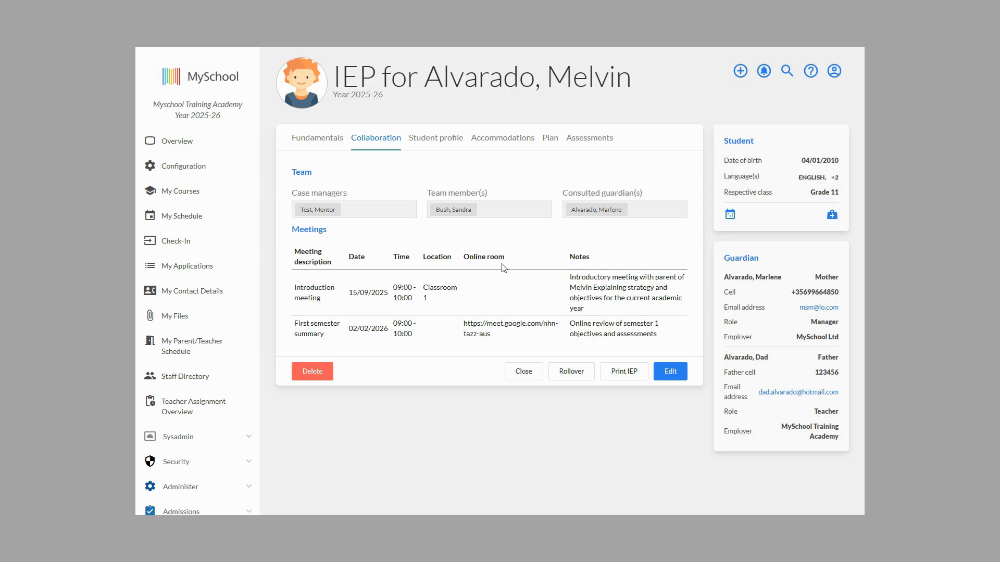
pyautogui.click(447, 137)
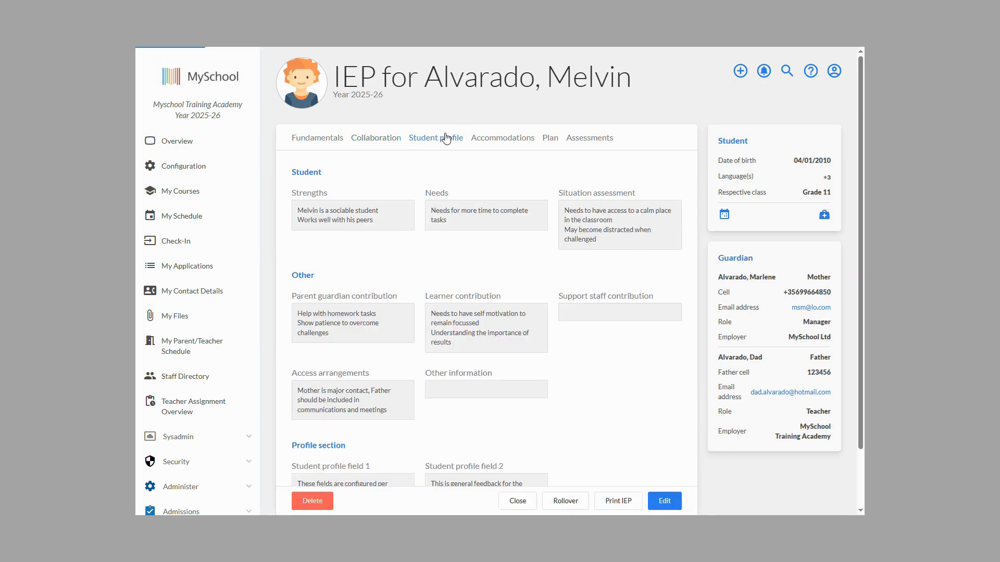
pyautogui.scroll(-2, 506, 249)
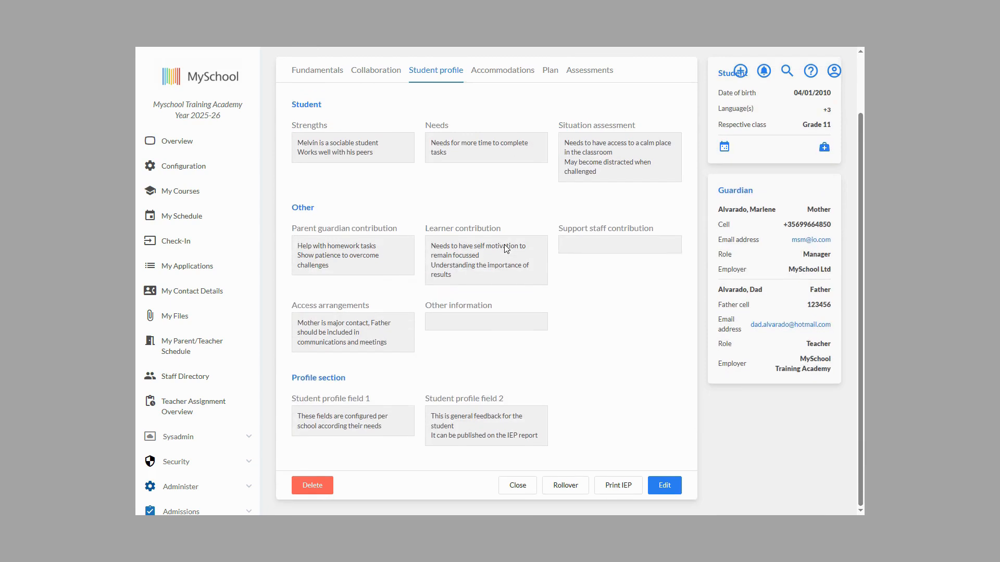
pyautogui.scroll(2, 504, 245)
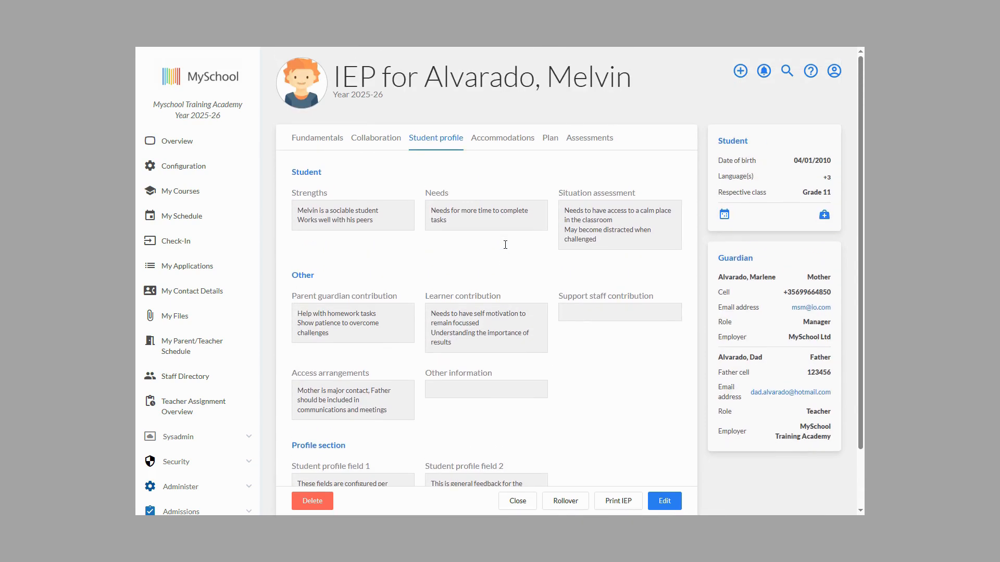
# Step: Review the IEP's general accommodations, strategy and instructions, and the course specific accommodations for all courses
pyautogui.click(498, 145)
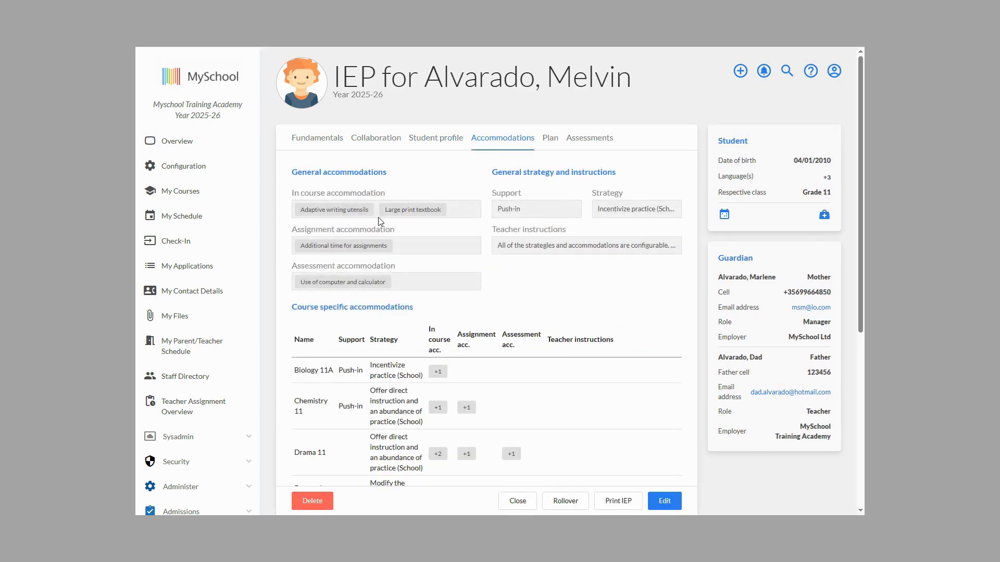
pyautogui.scroll(-3, 362, 252)
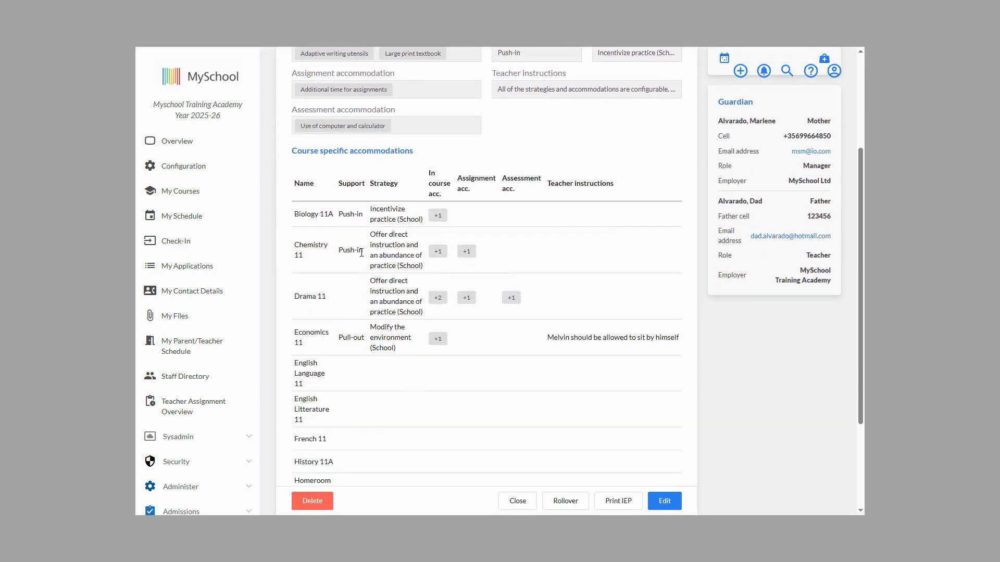
pyautogui.scroll(-3, 361, 253)
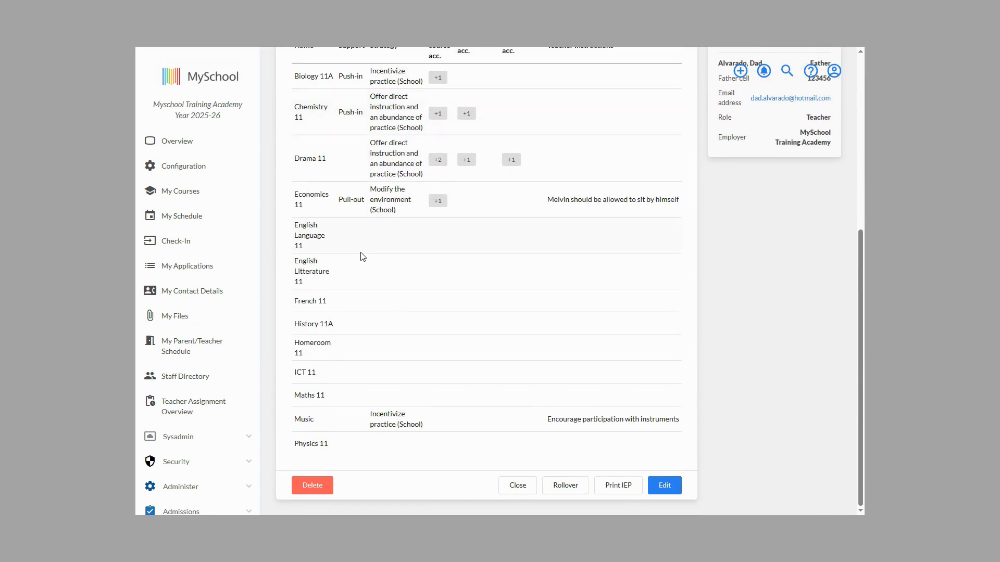
pyautogui.scroll(4, 363, 256)
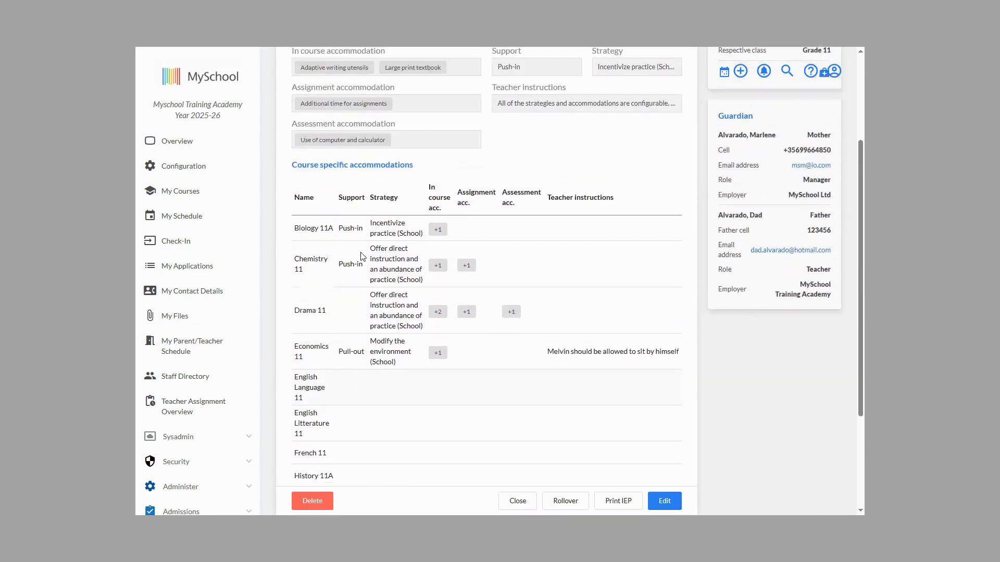
pyautogui.scroll(1, 363, 257)
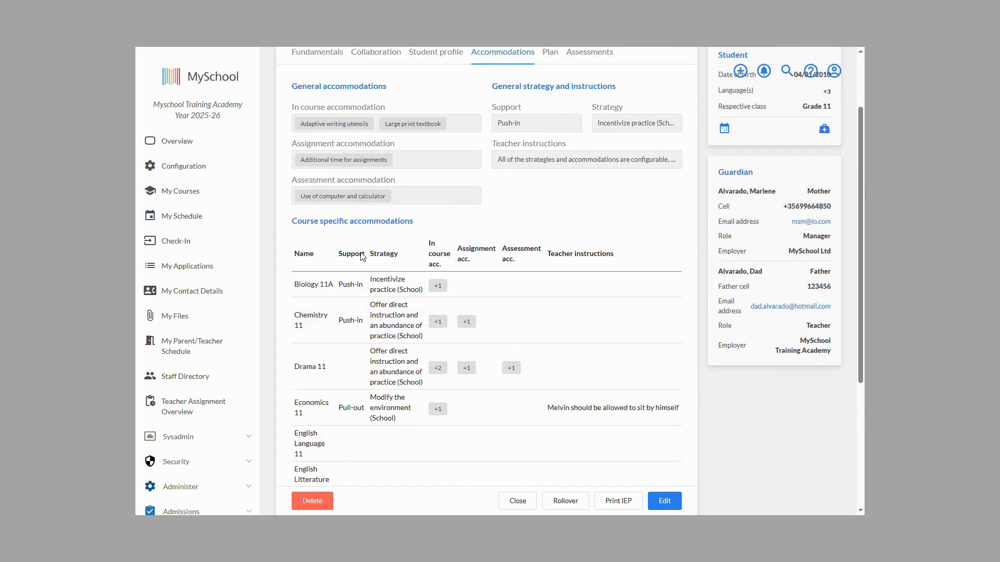
pyautogui.scroll(2, 363, 256)
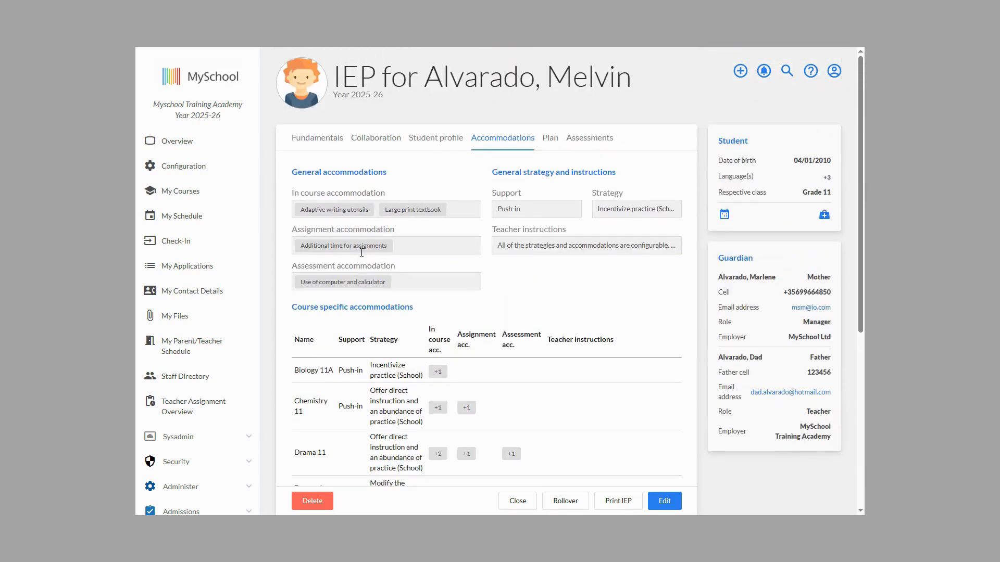
# Step: Review the IEP's Plan, and view the 04/03/2026 daily extra reading and ad hoc student progress reports under Assessments
pyautogui.click(550, 140)
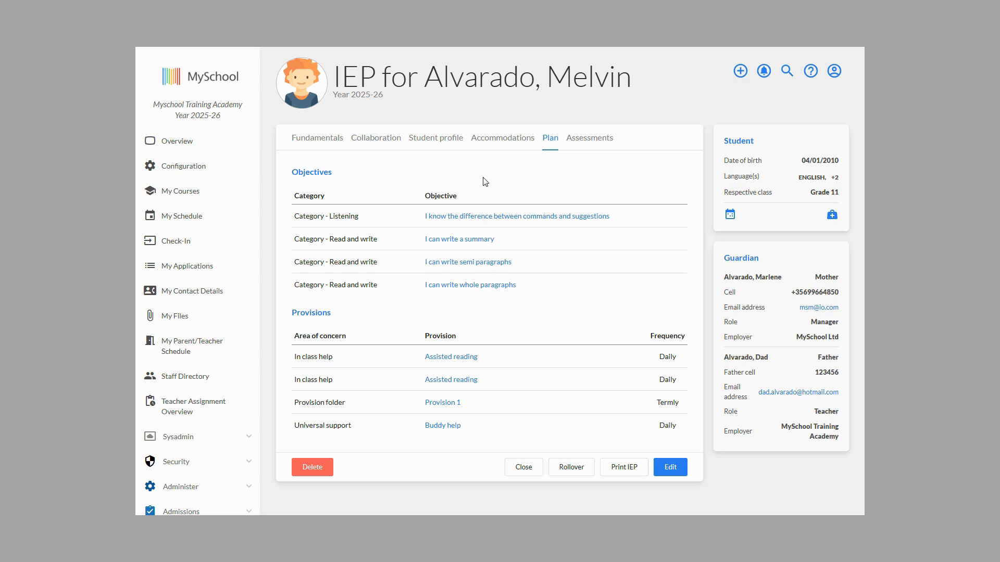
pyautogui.click(602, 141)
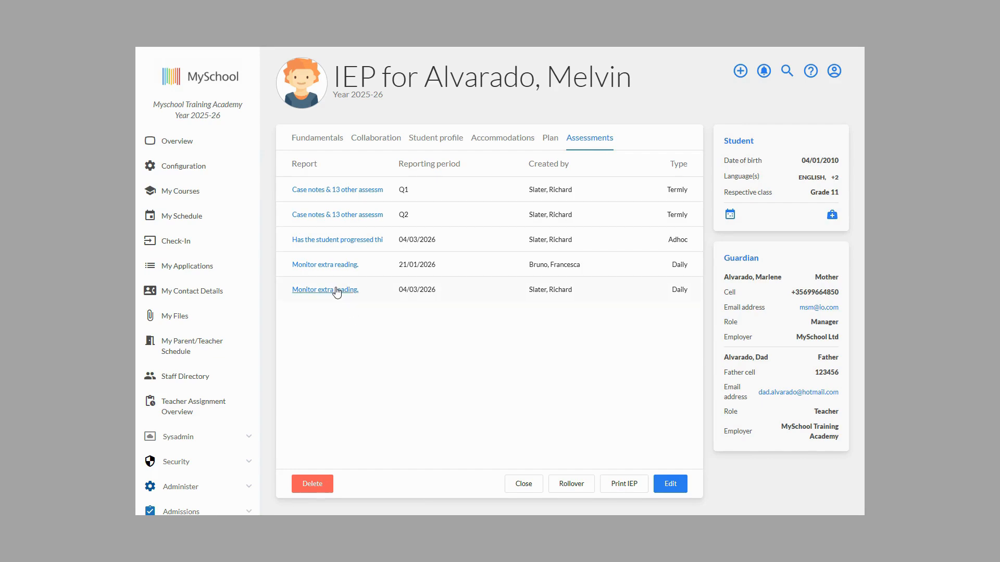
pyautogui.click(337, 290)
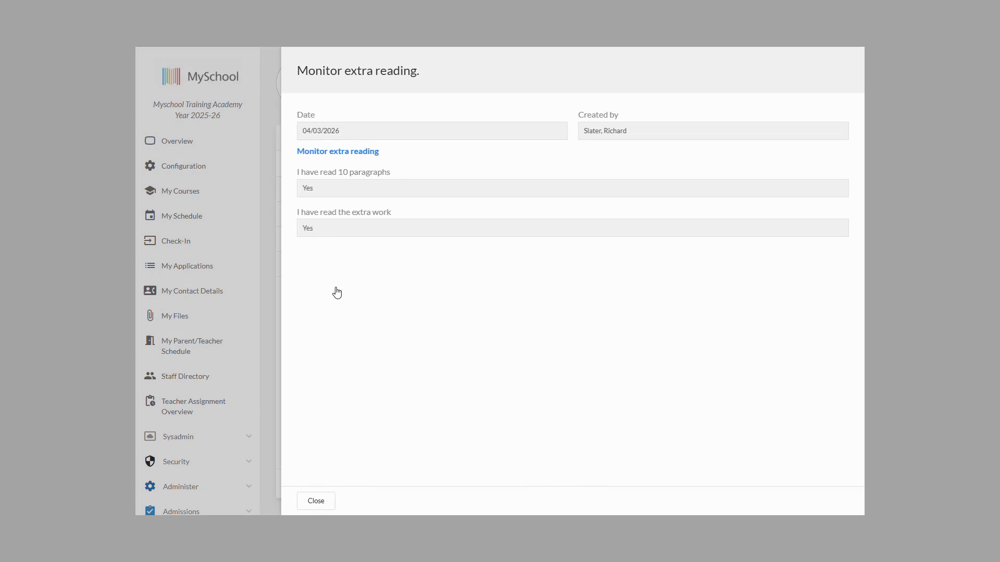
pyautogui.click(328, 501)
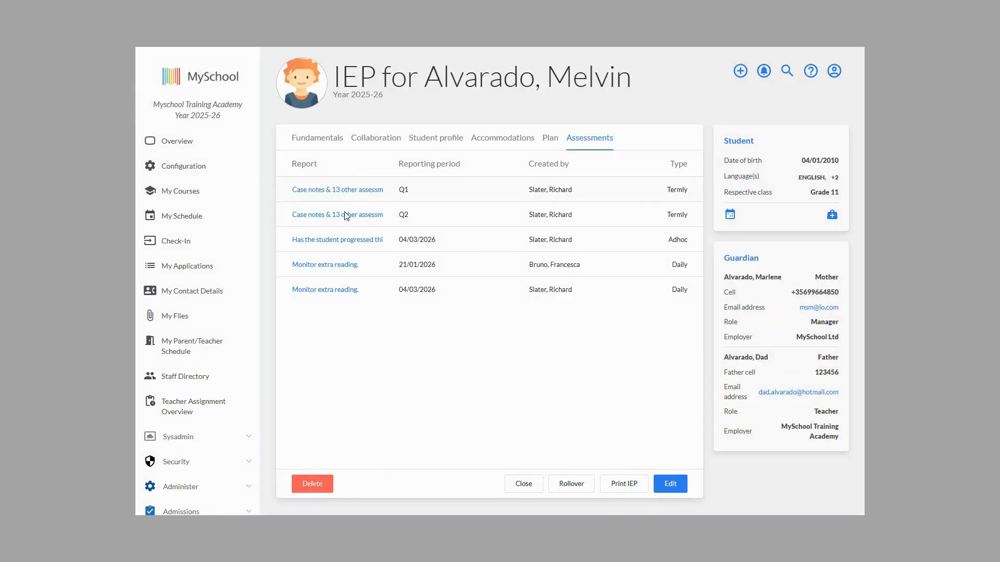
pyautogui.click(339, 241)
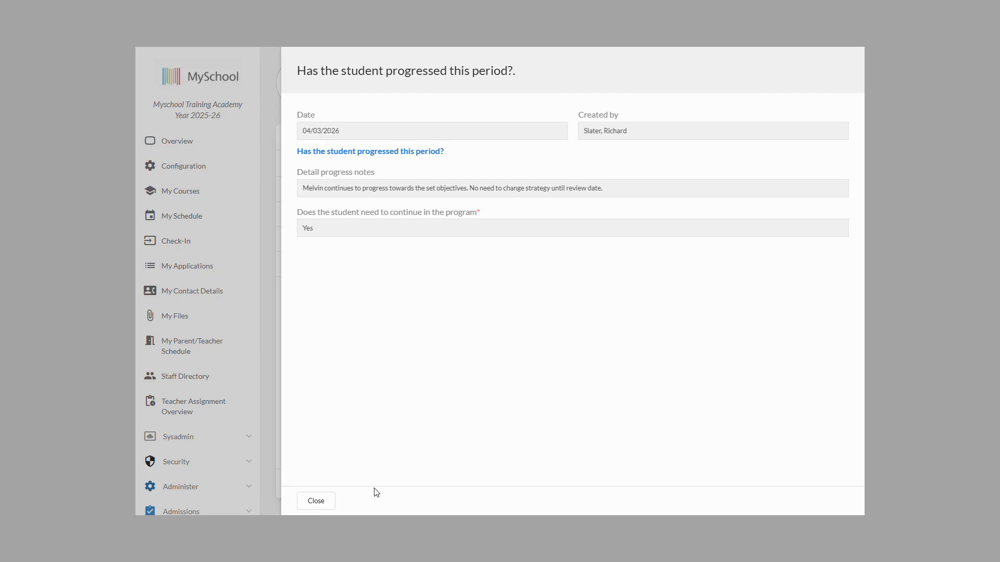
pyautogui.click(312, 503)
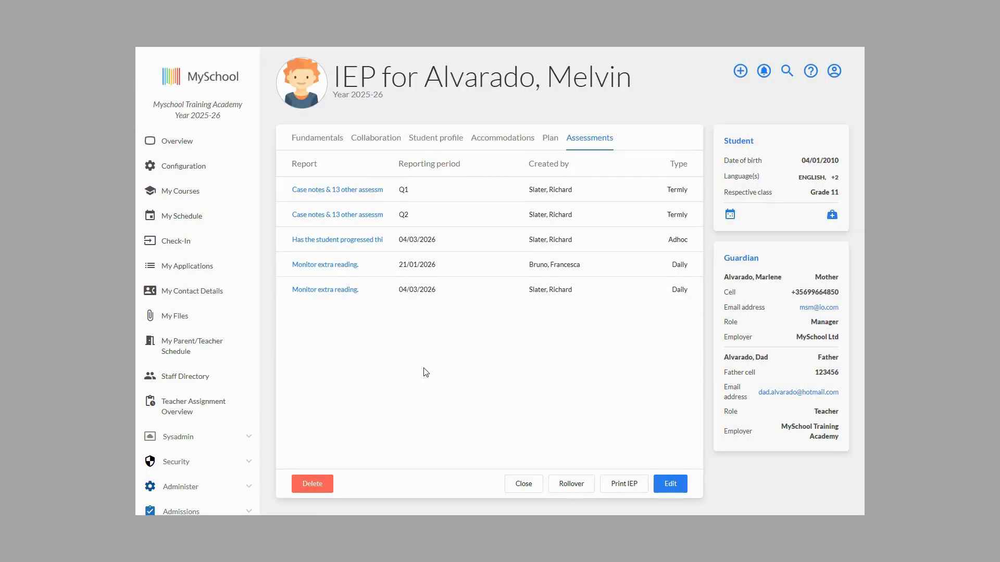
# Step: Search for the student by first name and open the IEP for Year 2025-26 from the IEP list in their profile
pyautogui.click(789, 74)
pyautogui.write('melvin')
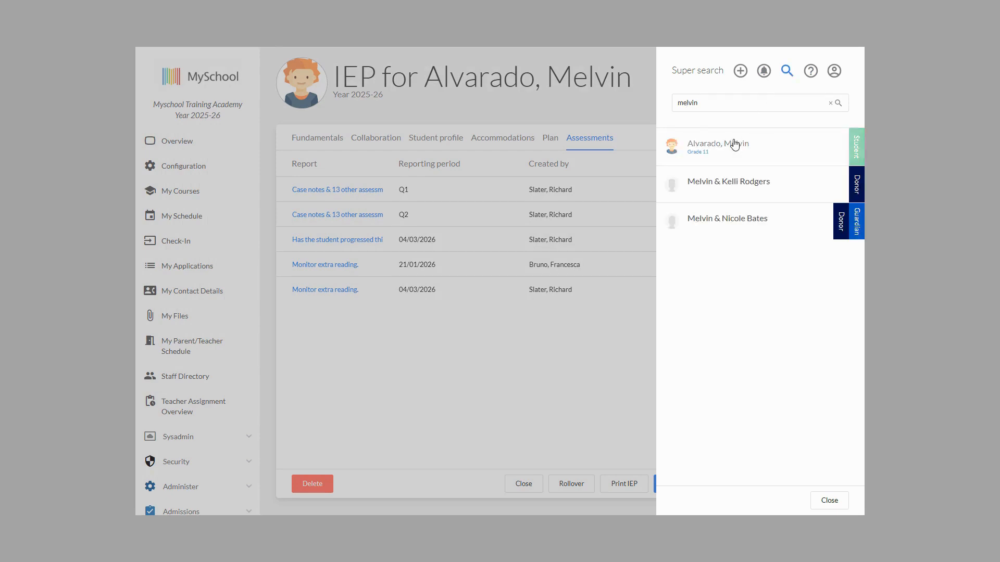
pyautogui.click(731, 144)
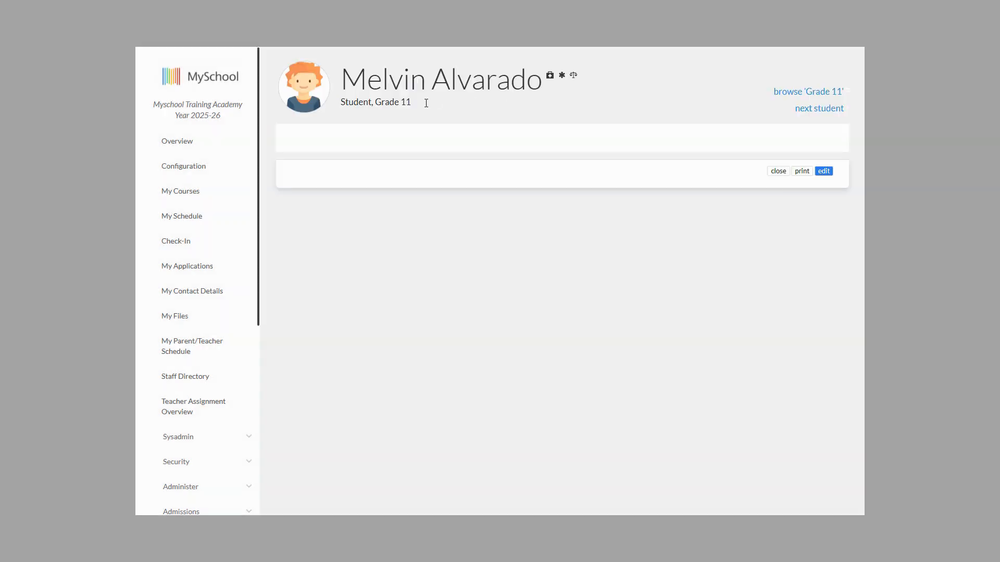
pyautogui.moveTo(561, 79)
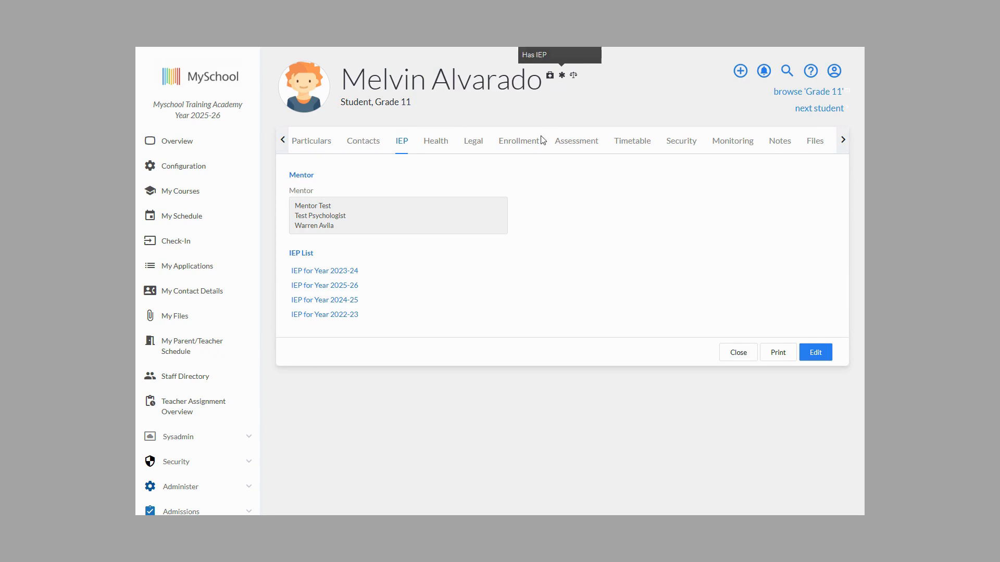
pyautogui.click(350, 287)
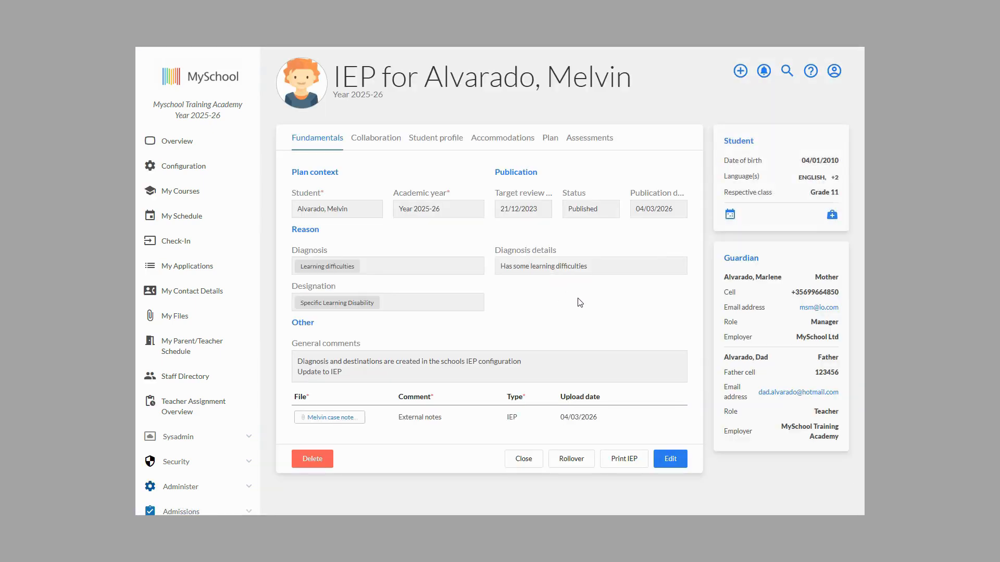
# Step: Start editing the IEP and check the available Diagnosis and Designation options without changing them
pyautogui.click(670, 459)
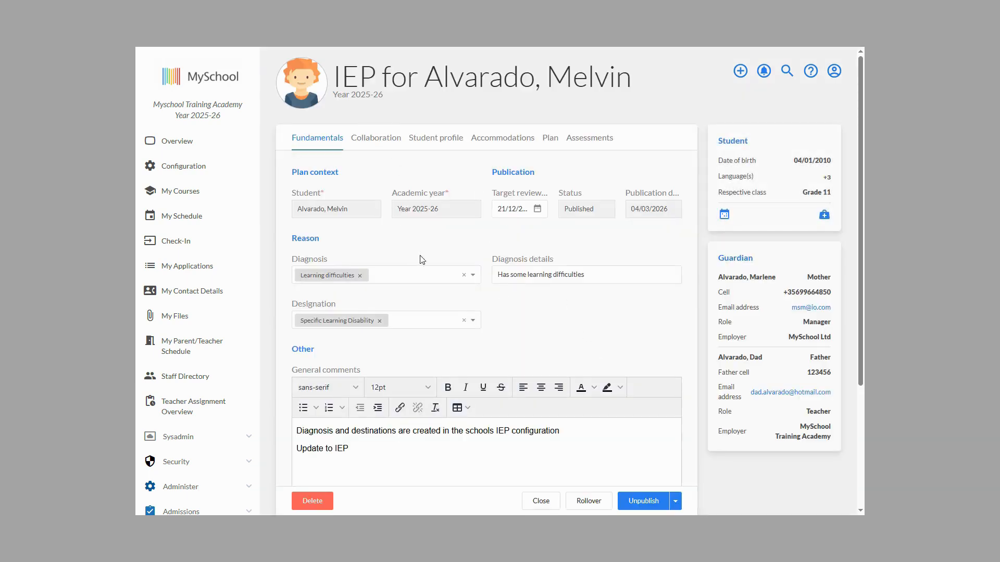
pyautogui.click(471, 276)
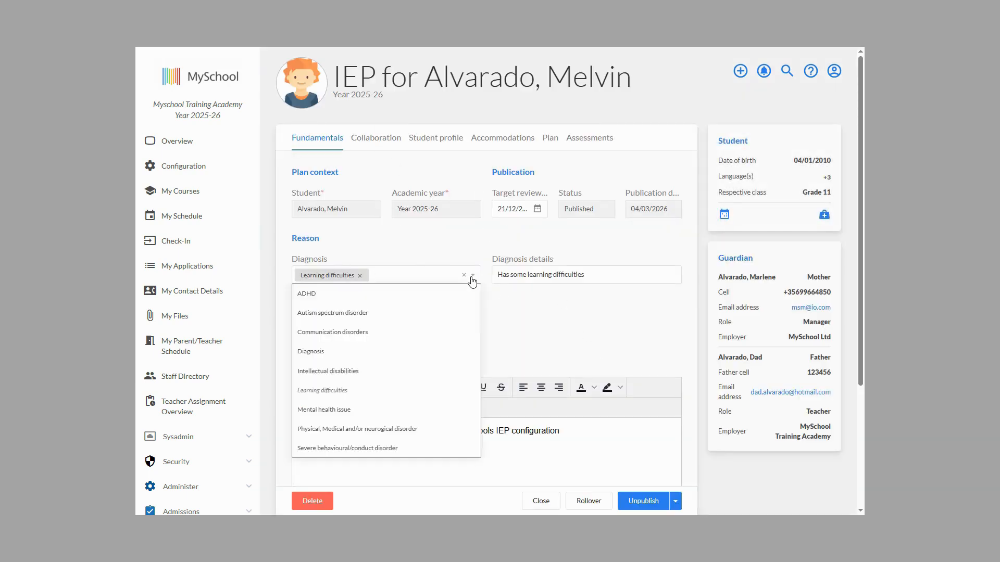
pyautogui.click(562, 337)
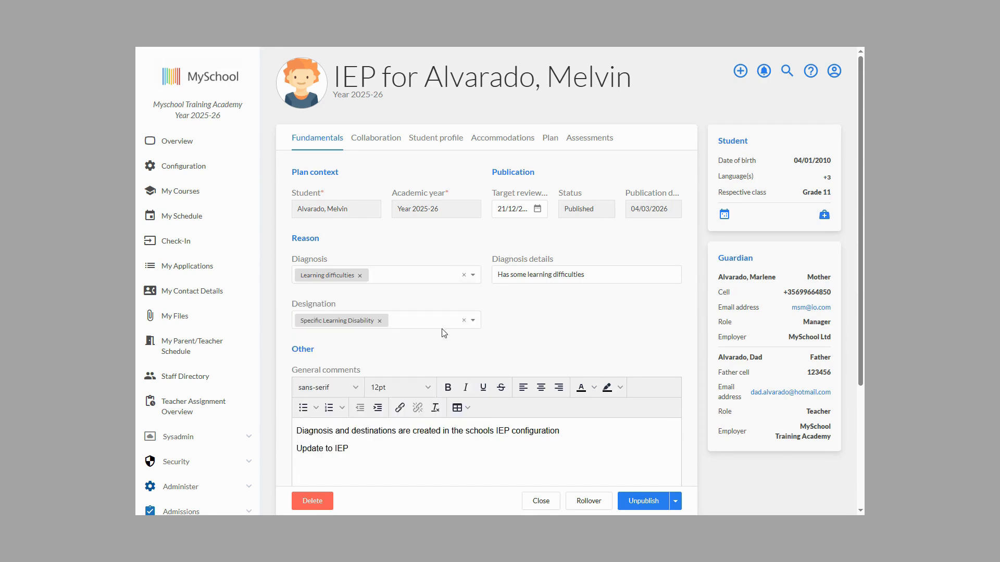
pyautogui.click(474, 322)
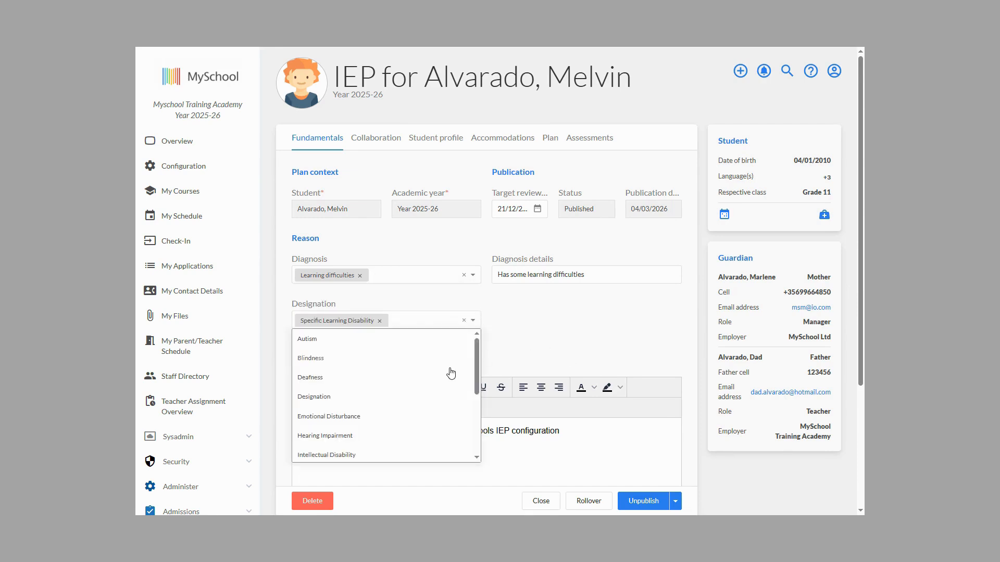
pyautogui.scroll(-2, 452, 372)
pyautogui.scroll(-1, 450, 373)
pyautogui.click(557, 330)
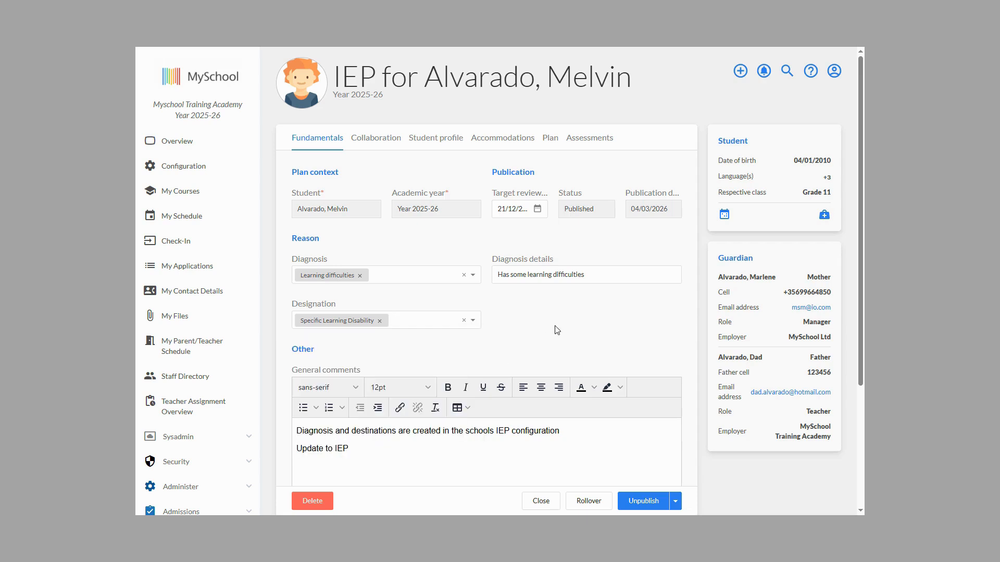
# Step: Review the editable general comments and attached file in Fundamentals, and the team and meetings in Collaboration
pyautogui.scroll(-2, 557, 330)
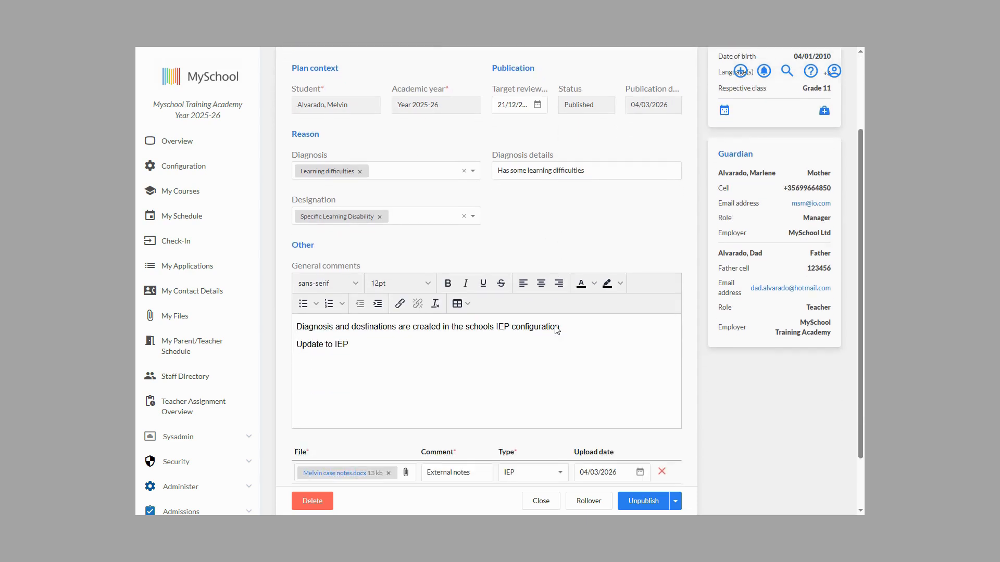
pyautogui.scroll(-1, 556, 330)
pyautogui.scroll(3, 556, 330)
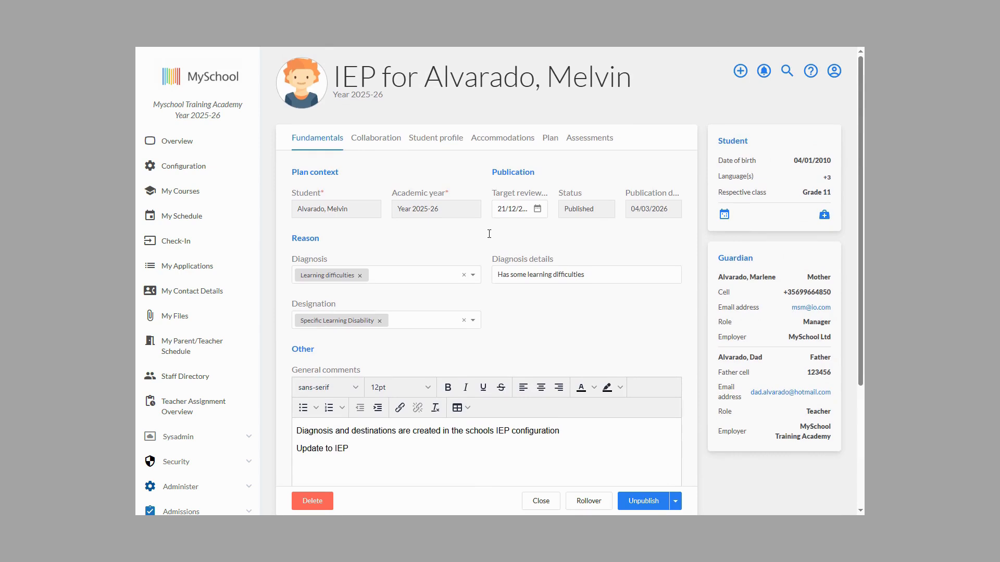
pyautogui.click(380, 139)
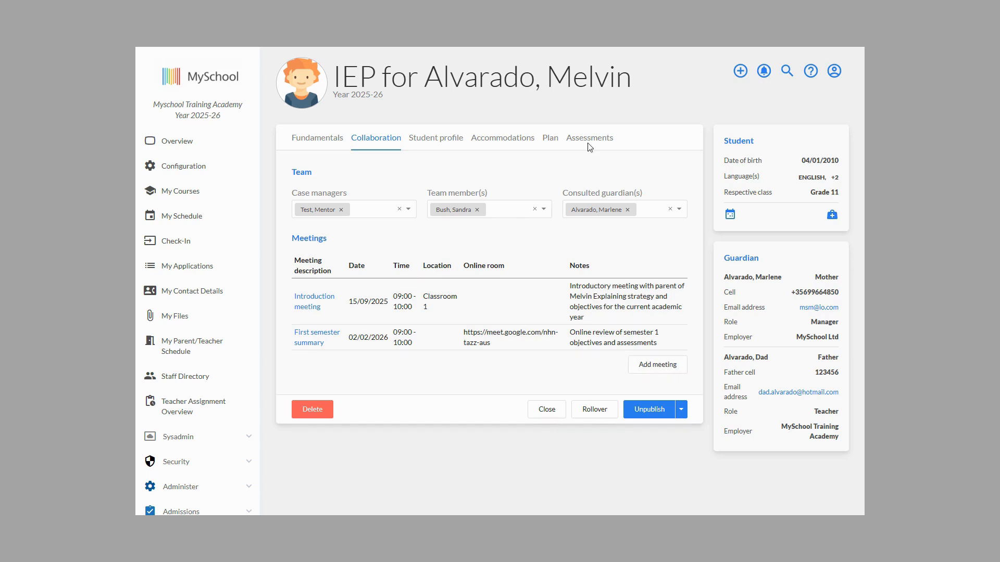
# Step: Enter "Maintain constant support for" plus the student's first name as the support staff contribution, saving the changes and continuing to Accommodations
pyautogui.click(448, 143)
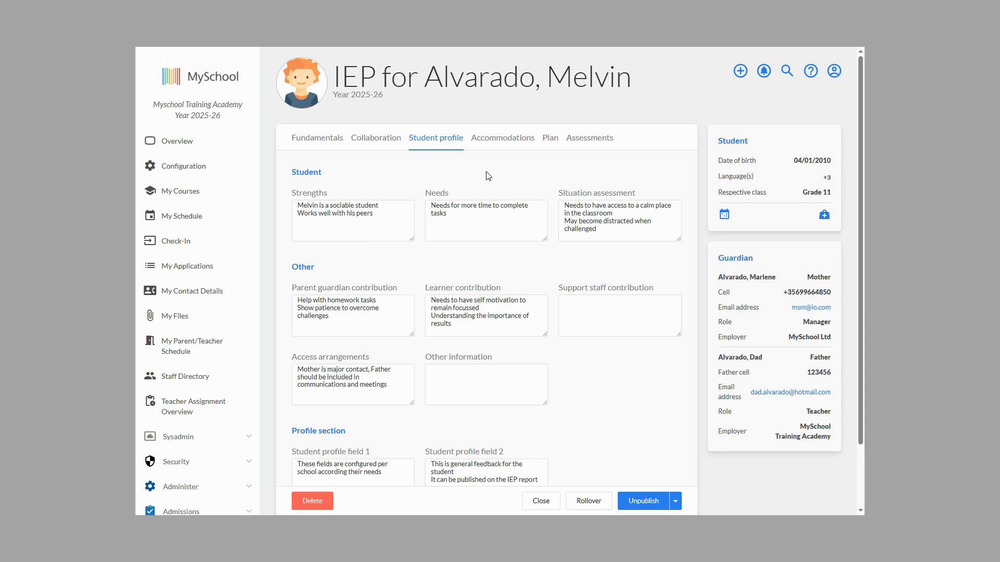
pyautogui.click(607, 309)
pyautogui.write('Mai')
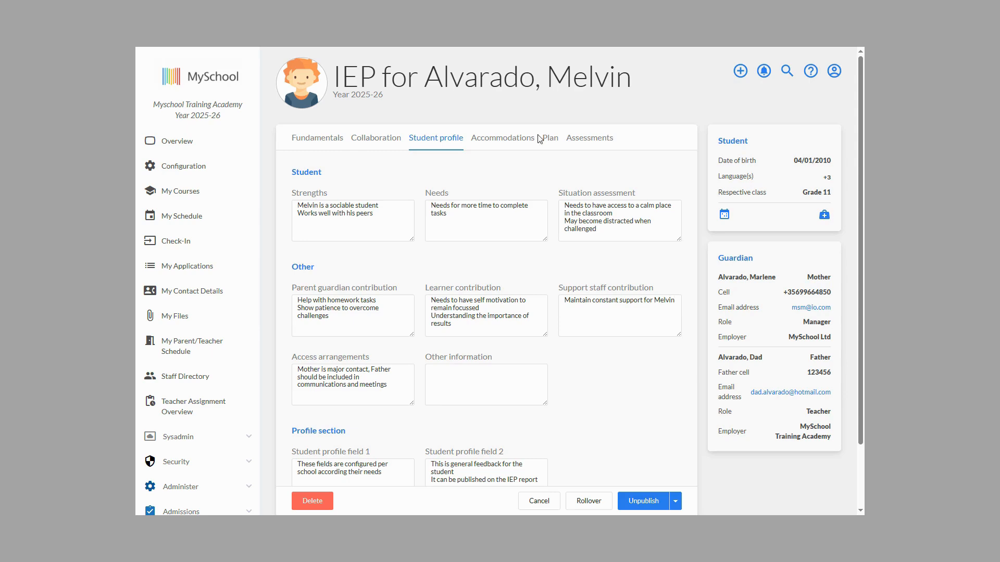
pyautogui.click(508, 141)
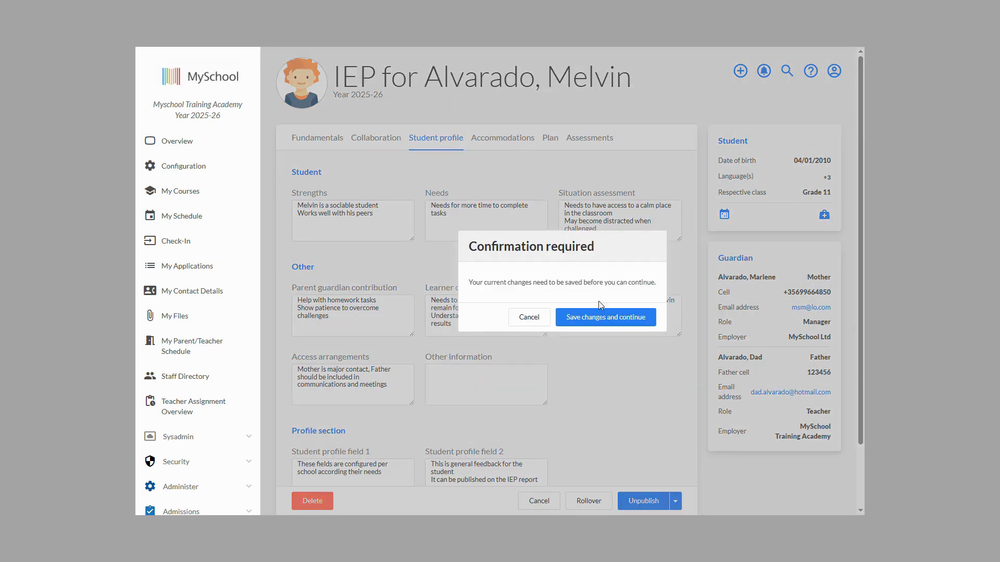
pyautogui.click(601, 317)
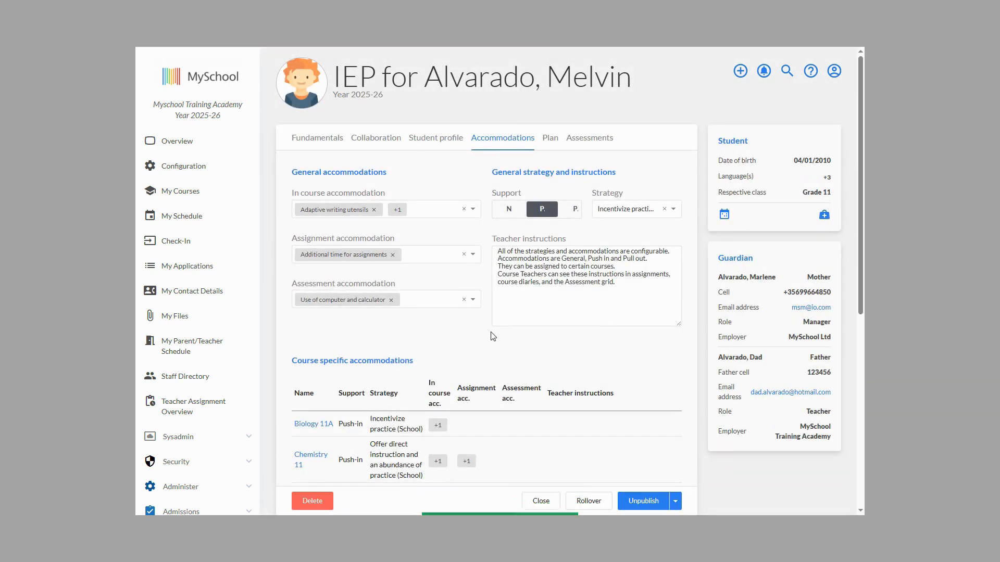
# Step: Open the course specific accommodation for English Language 11 and set Support to Push-in and Strategy to Incentivize practice (School)
pyautogui.scroll(-3, 493, 336)
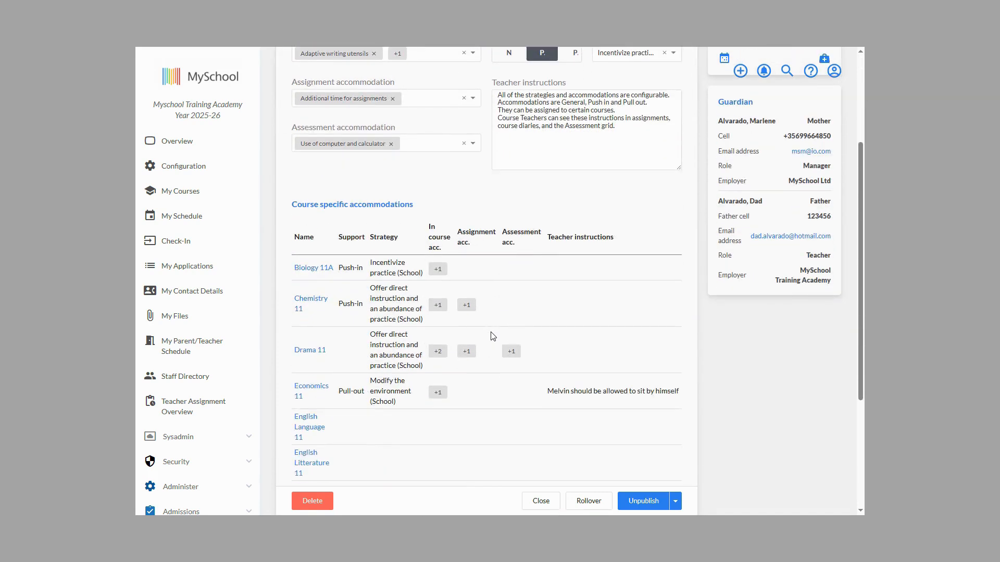
pyautogui.scroll(-1, 493, 336)
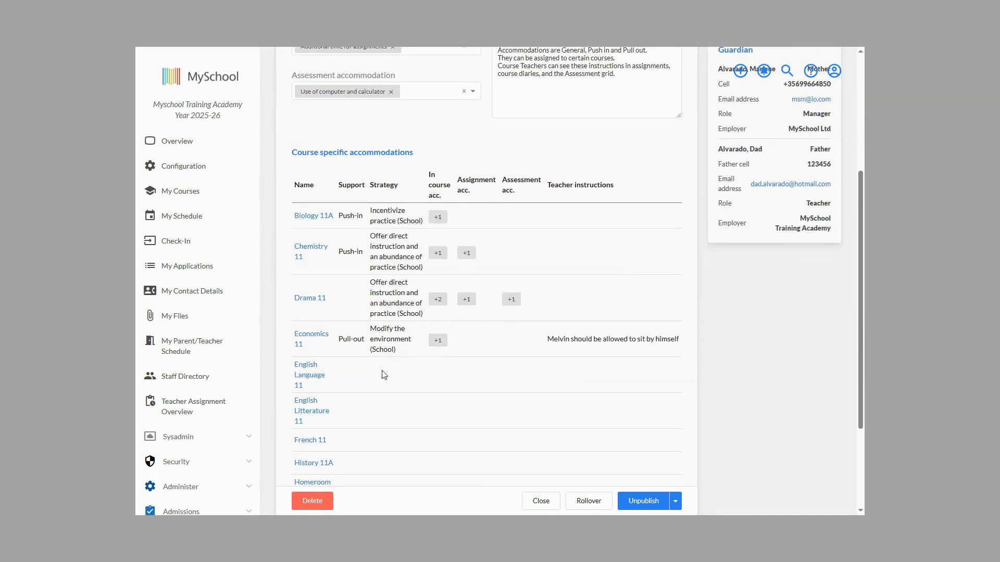
pyautogui.click(306, 375)
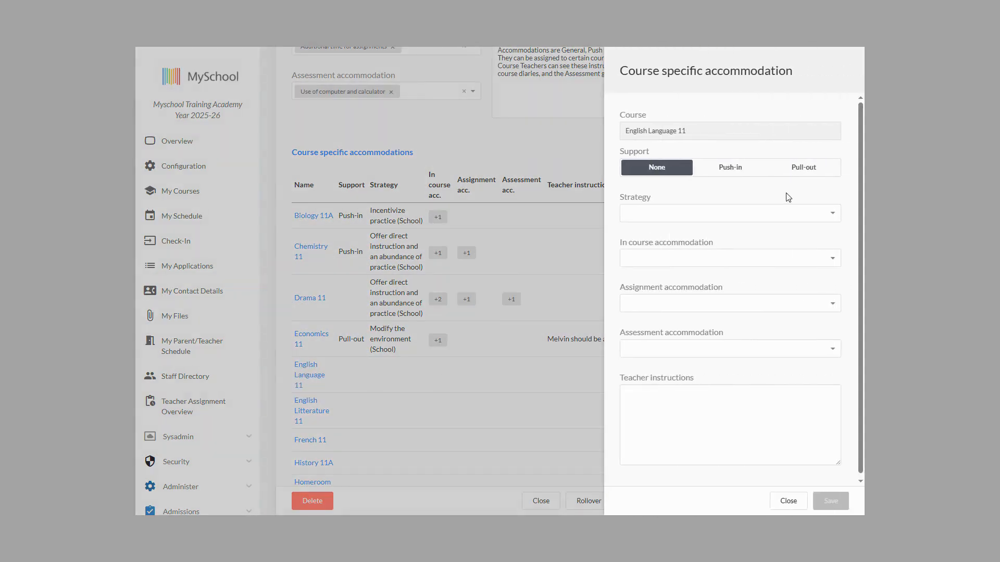
pyautogui.click(735, 173)
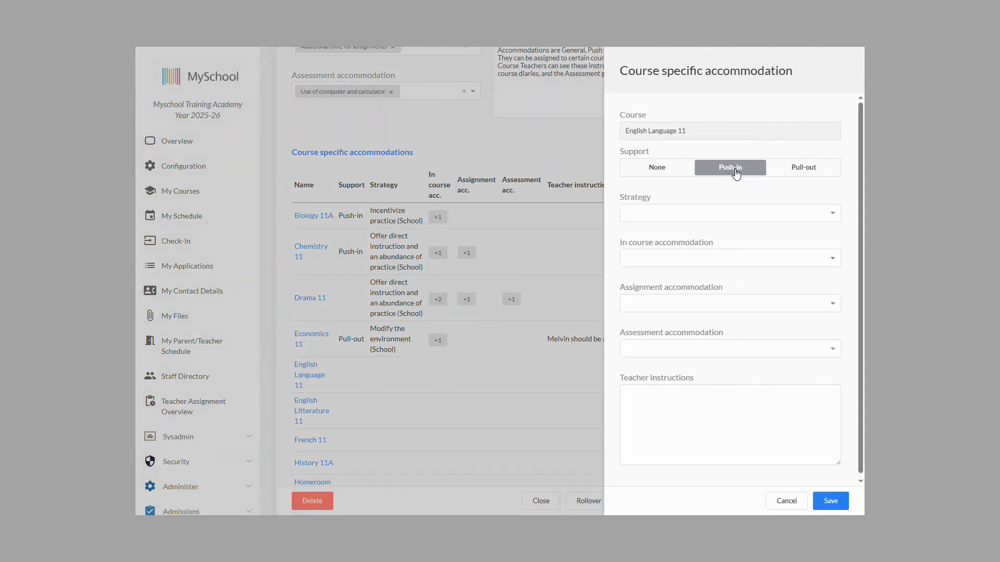
pyautogui.click(833, 216)
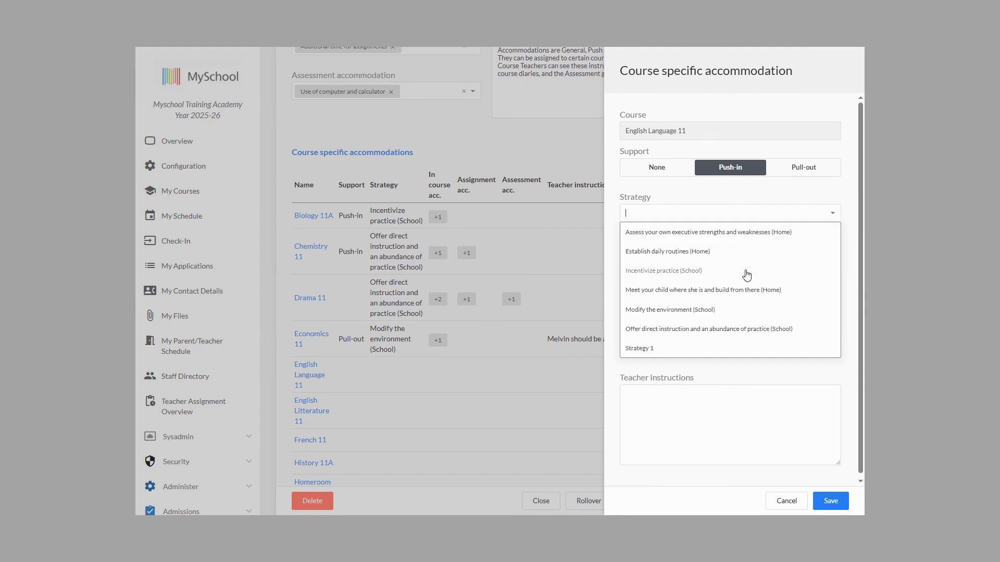
pyautogui.click(689, 271)
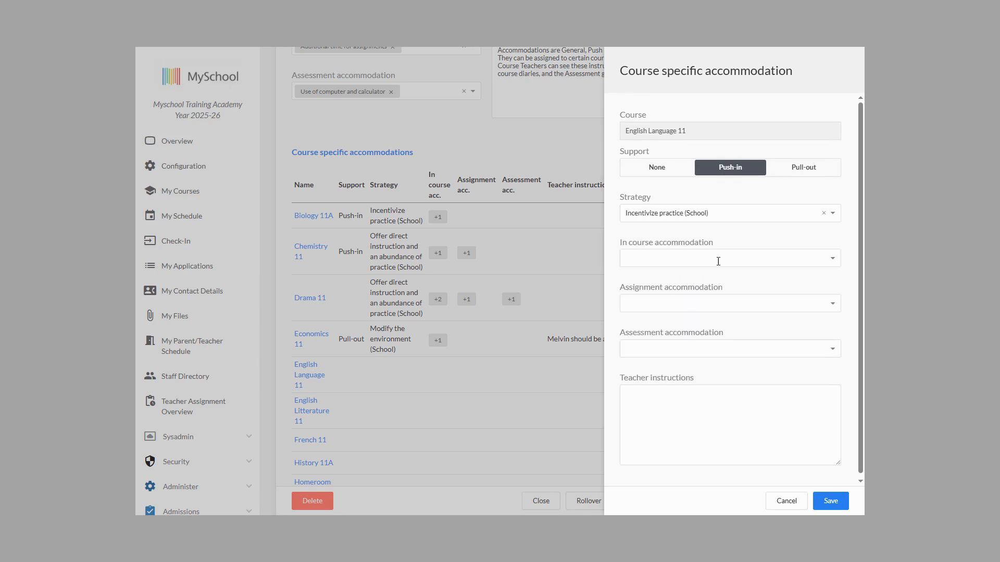
# Step: Add Frequent breaks between tasks and Alternate quiet and active times as in course accommodations for English Language 11
pyautogui.click(832, 263)
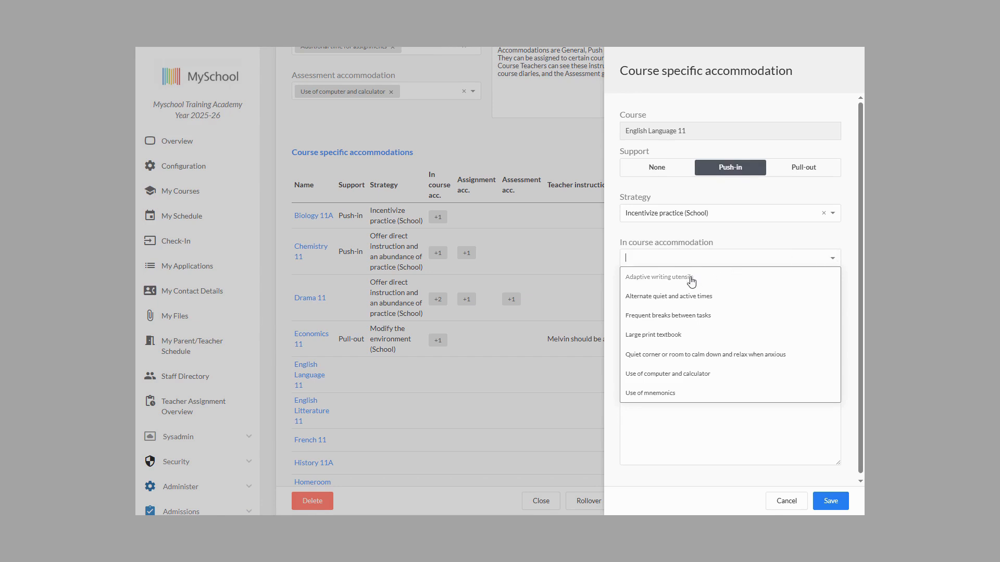
pyautogui.click(690, 322)
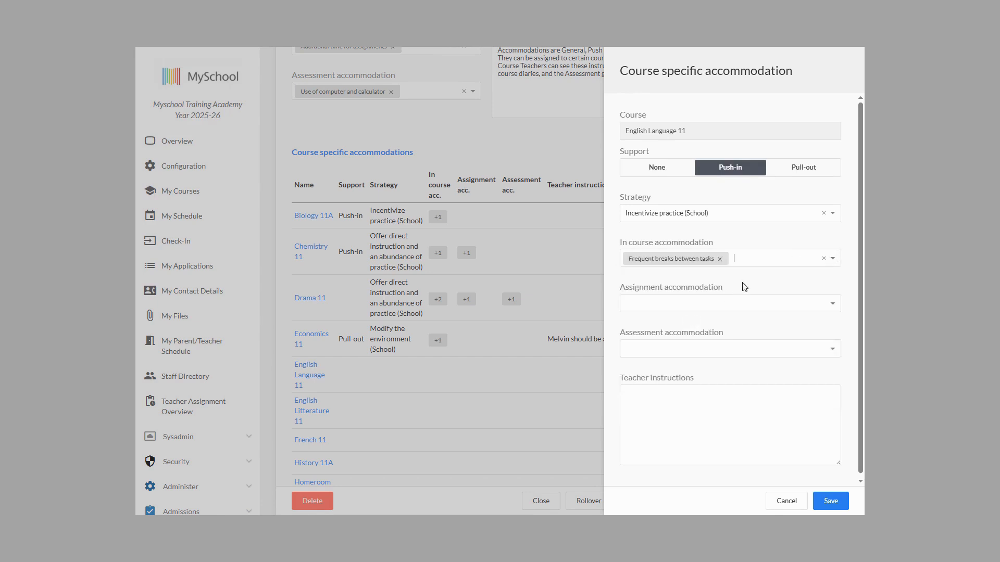
pyautogui.click(783, 258)
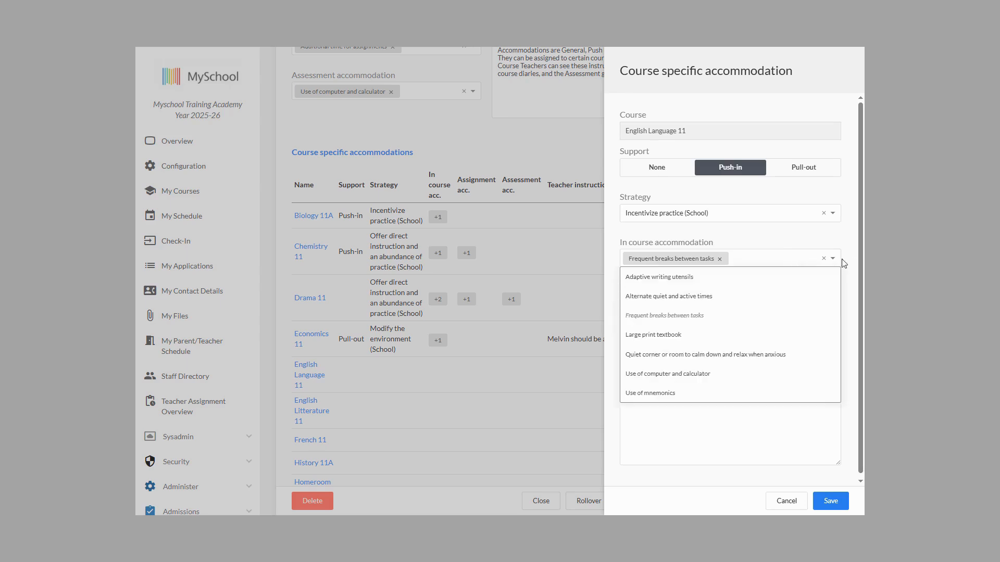
pyautogui.click(697, 297)
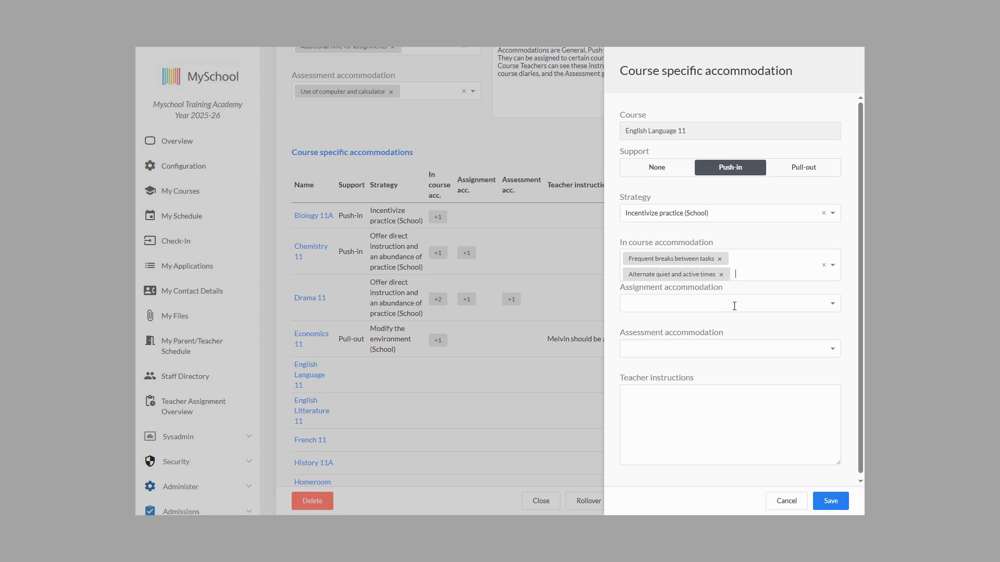
pyautogui.click(723, 330)
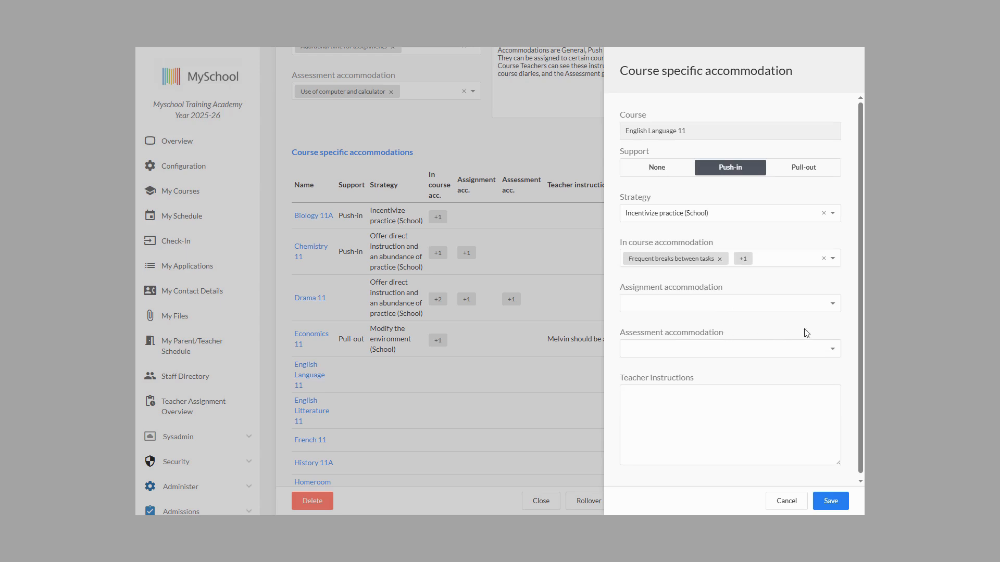
# Step: Set the assignment accommodation to Additional time for assignments and the assessment accommodation to Adaptive writing utensils
pyautogui.click(836, 305)
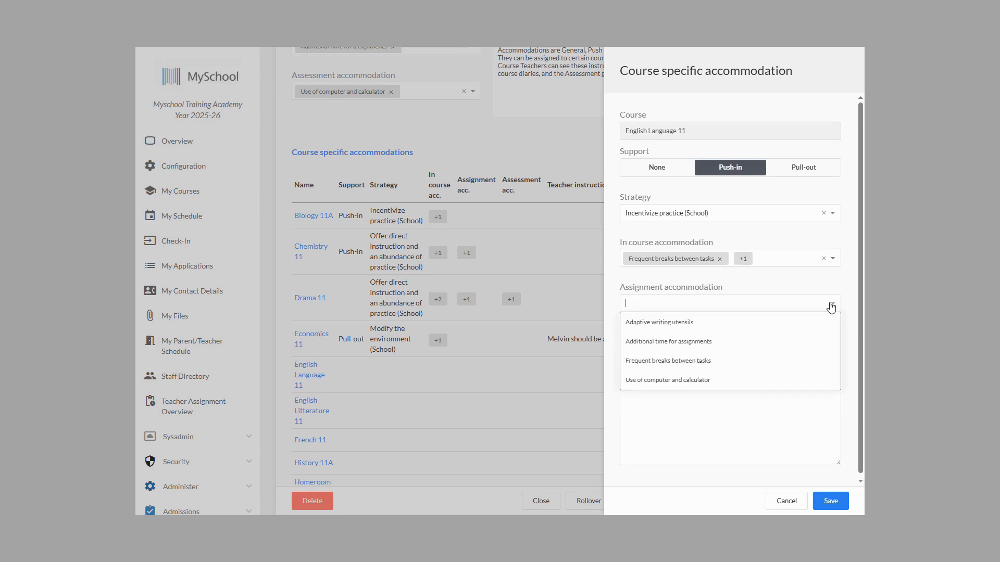
pyautogui.click(663, 344)
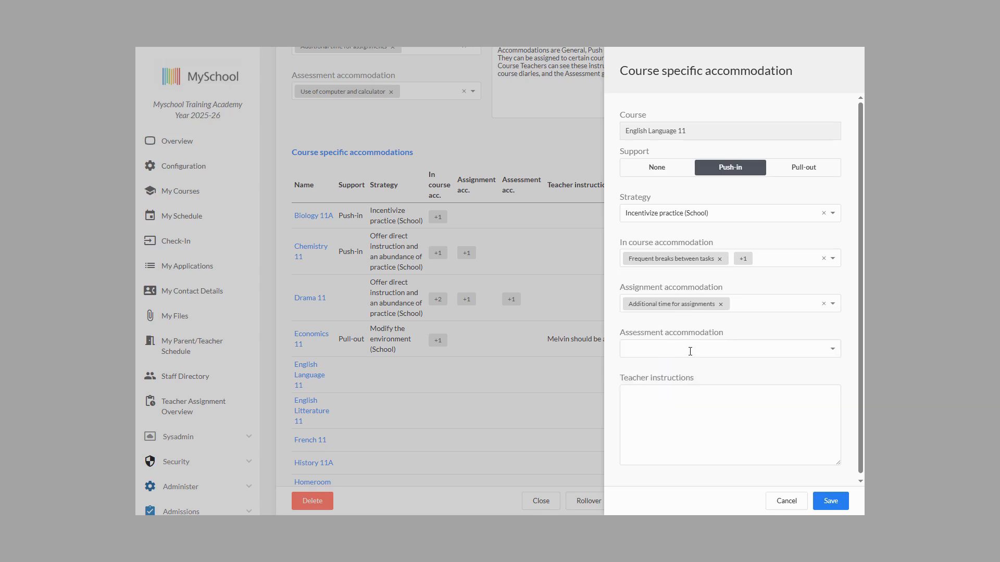
pyautogui.click(690, 352)
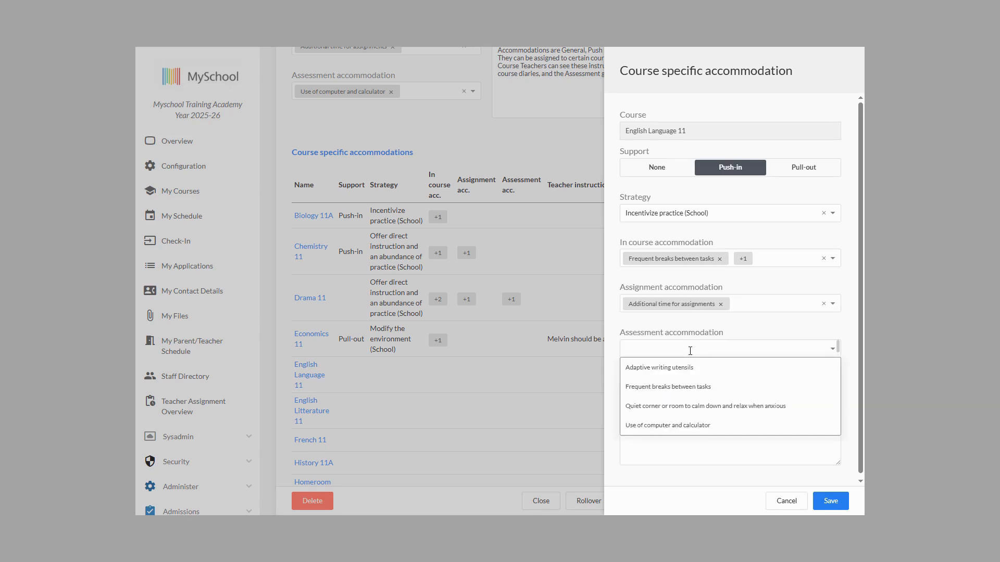
pyautogui.click(669, 369)
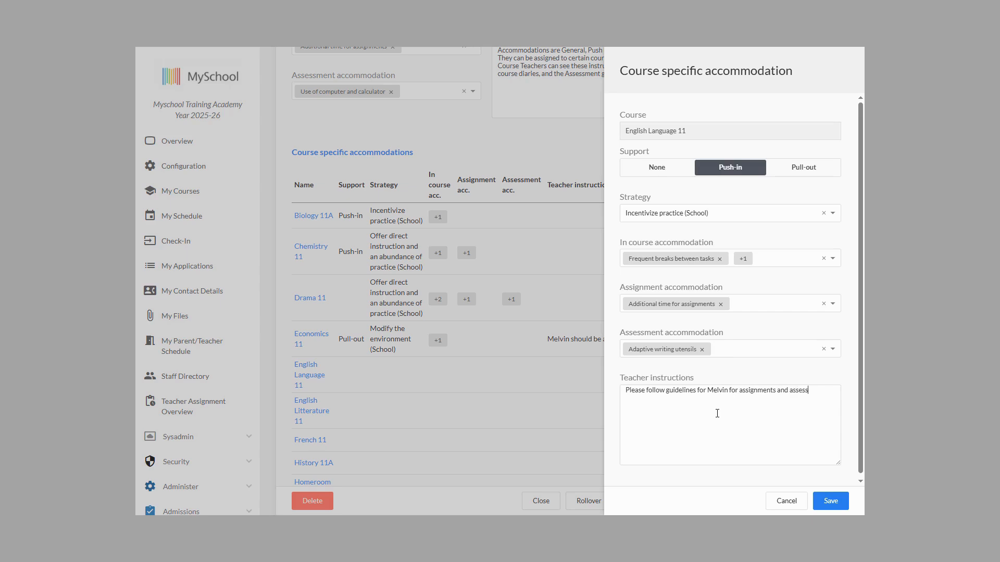
# Step: Enter "Please follow guidelines for", the student's first name and "for assignments and assessment" as teacher instructions, and save the course accommodation
pyautogui.write('ments')
pyautogui.click(830, 499)
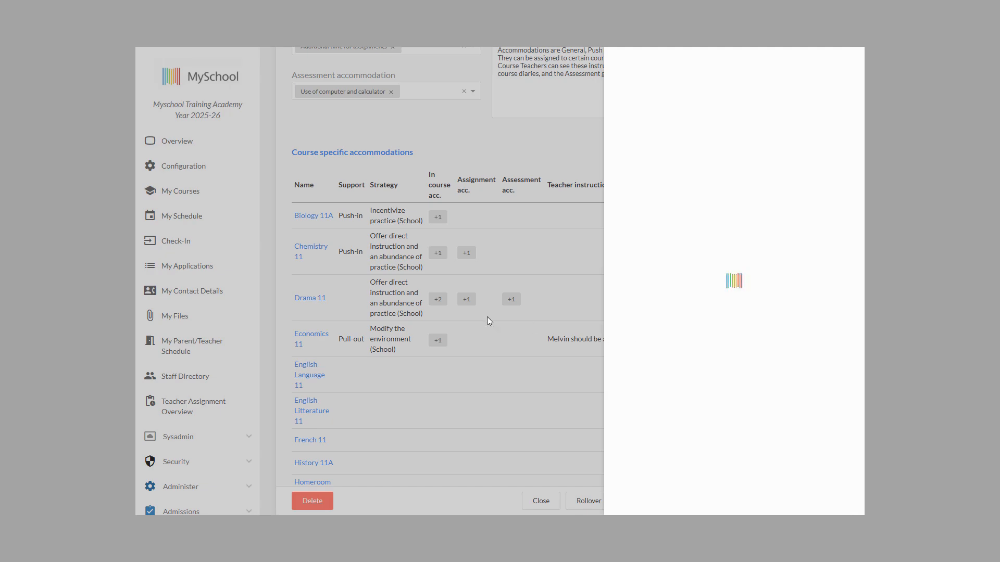
pyautogui.scroll(-1, 435, 339)
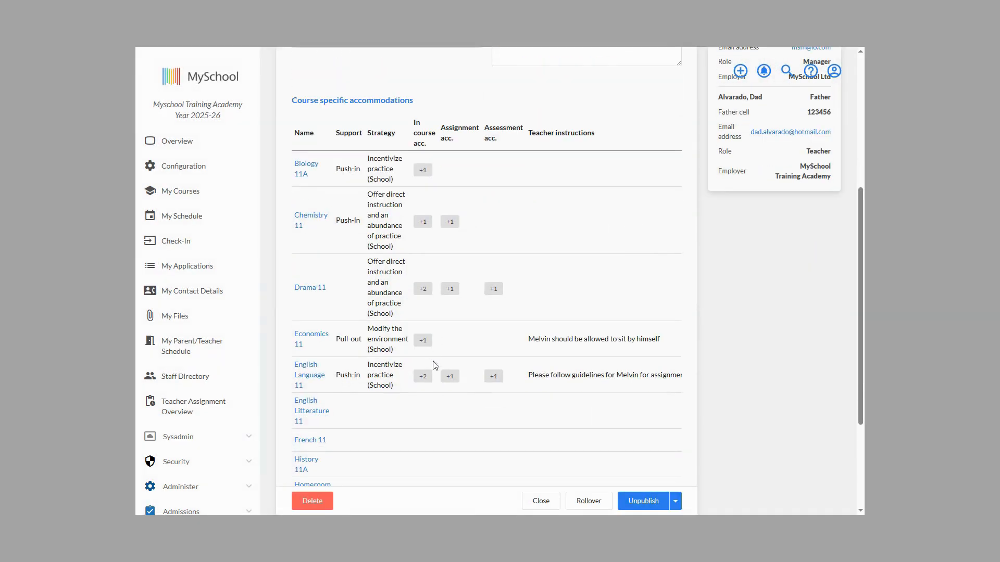
# Step: Start a new holistic objective in the Plan with Category - Listening and Area of concern - Listening skills
pyautogui.scroll(5, 445, 382)
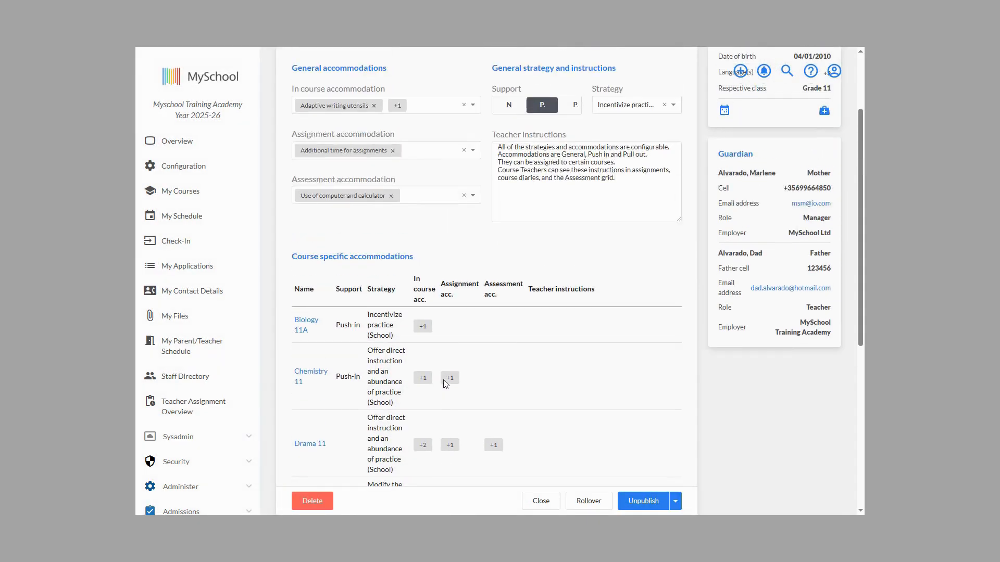
pyautogui.click(552, 141)
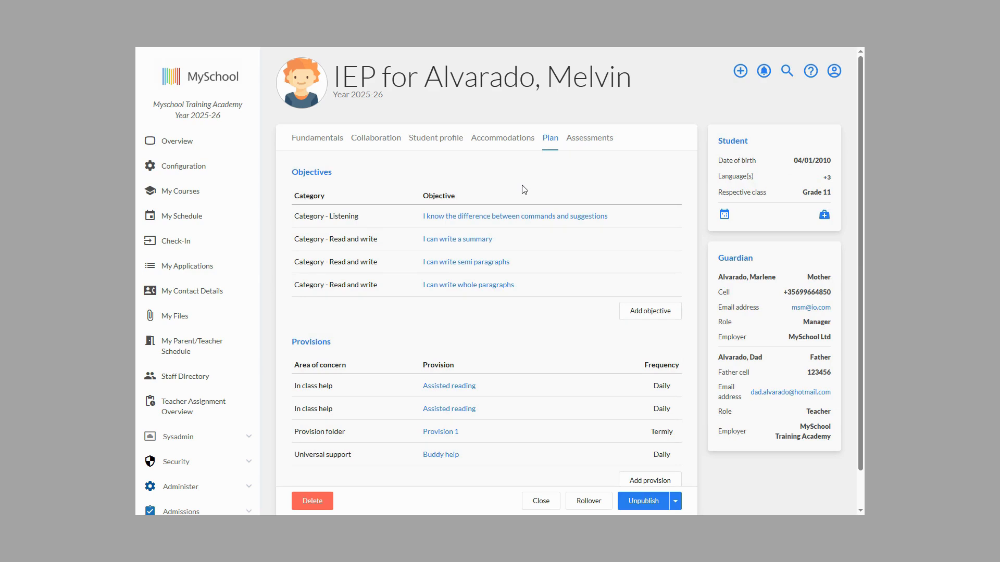
pyautogui.click(654, 319)
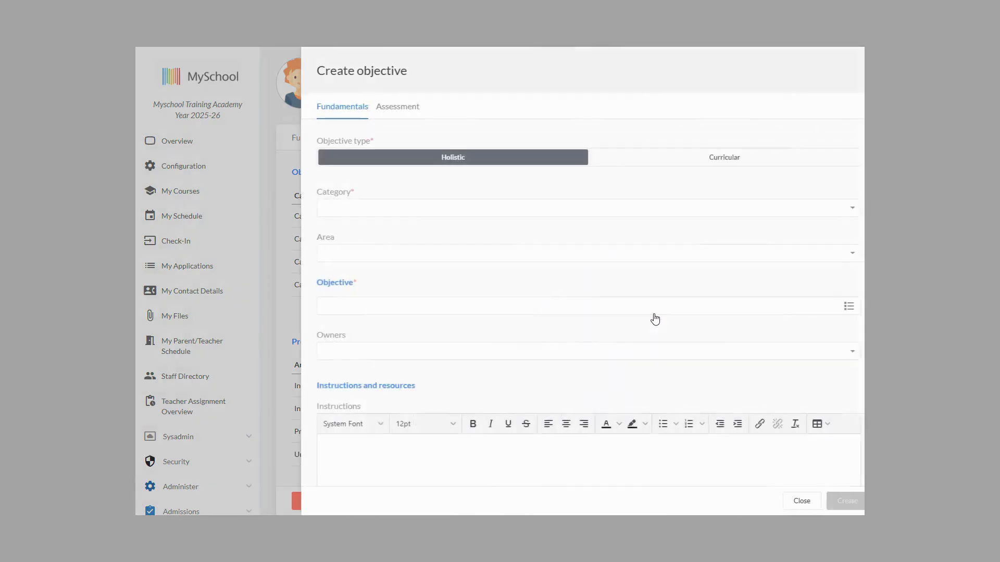
pyautogui.click(833, 209)
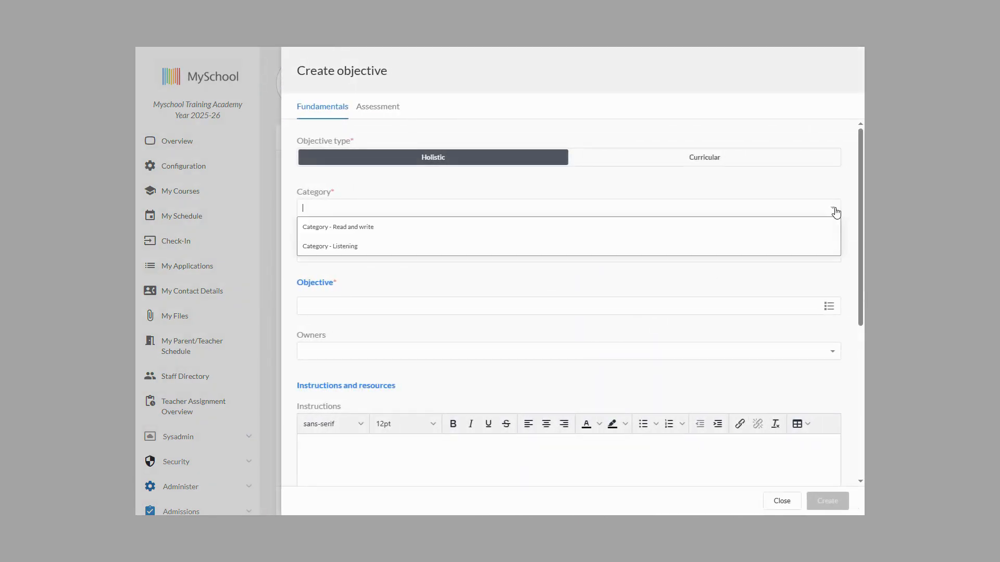
pyautogui.click(343, 248)
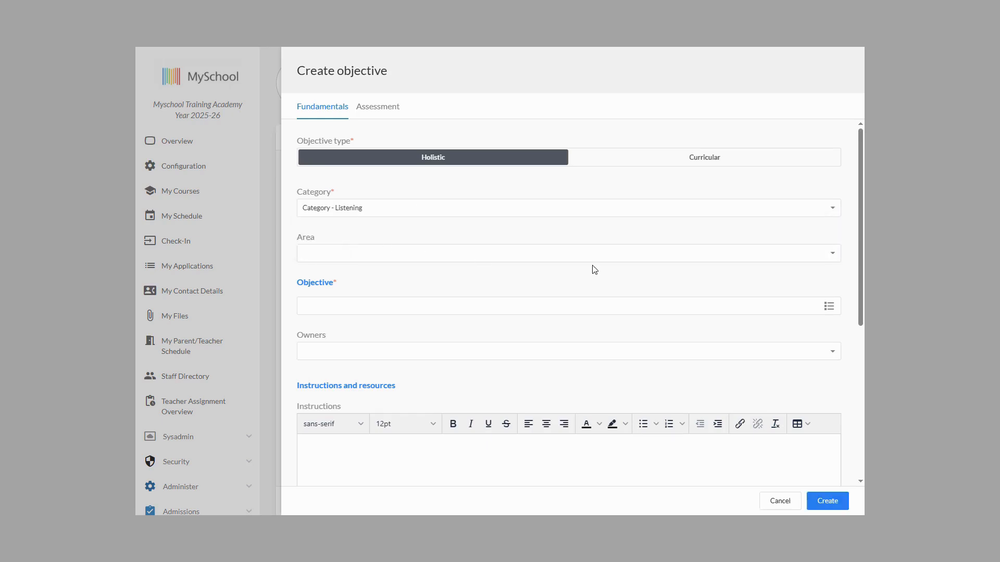
pyautogui.click(831, 255)
pyautogui.click(398, 273)
# Step: Pick the predefined objective about identifying at least two key details after listening to a short passage read aloud
pyautogui.click(829, 307)
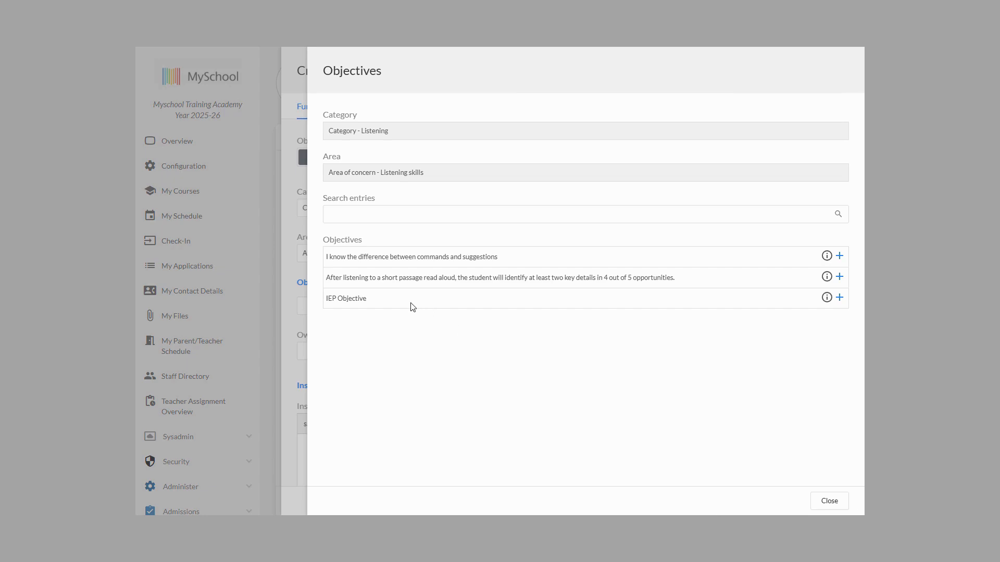
pyautogui.click(839, 277)
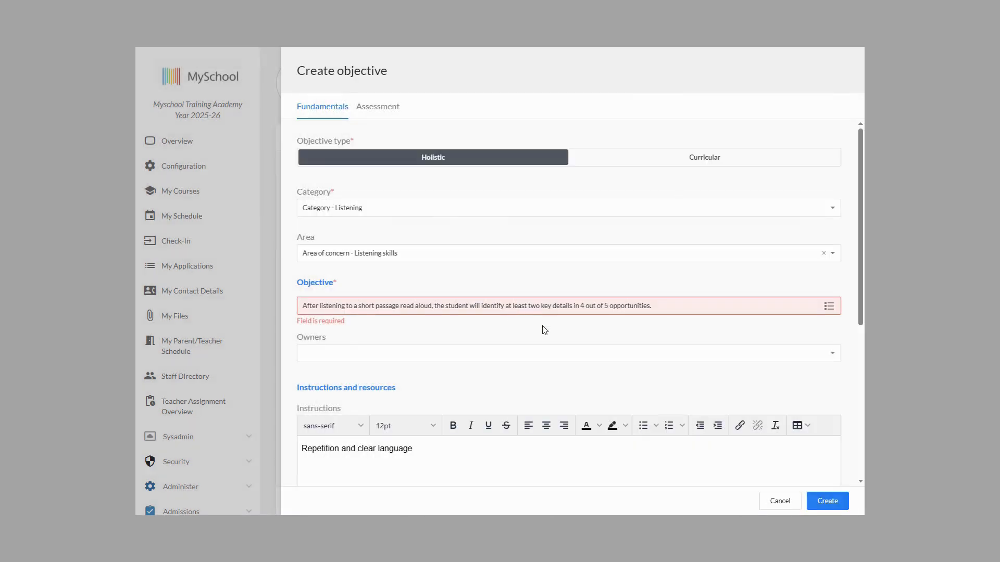
pyautogui.click(663, 325)
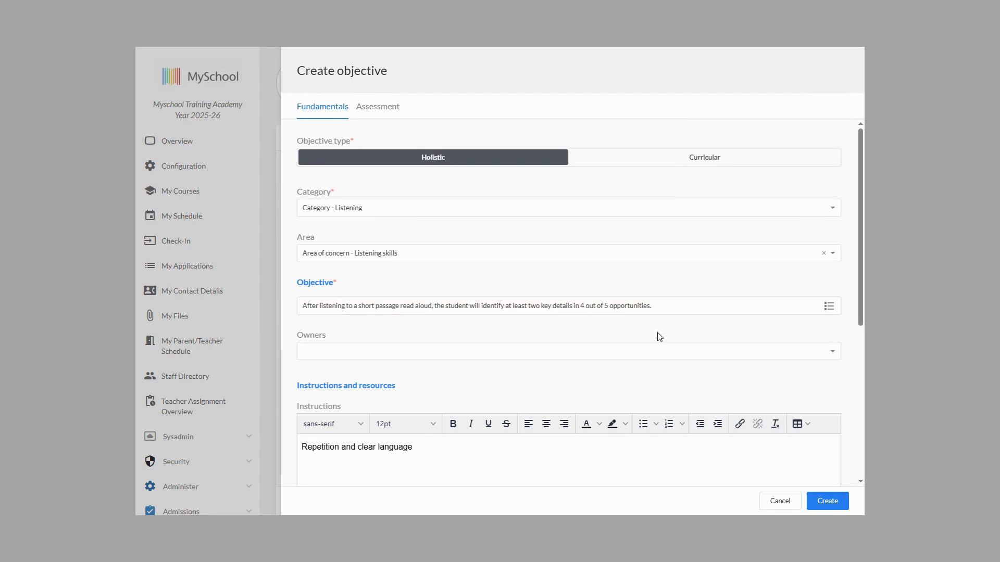
# Step: Assign Subject Teacher, Form tutor and LSE as owners and create the objective
pyautogui.click(832, 353)
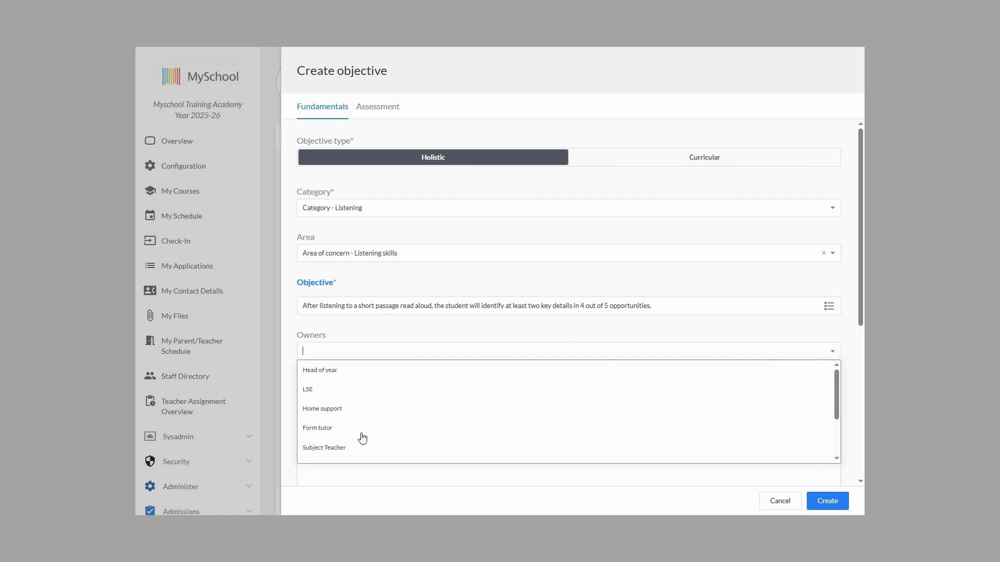
pyautogui.click(328, 448)
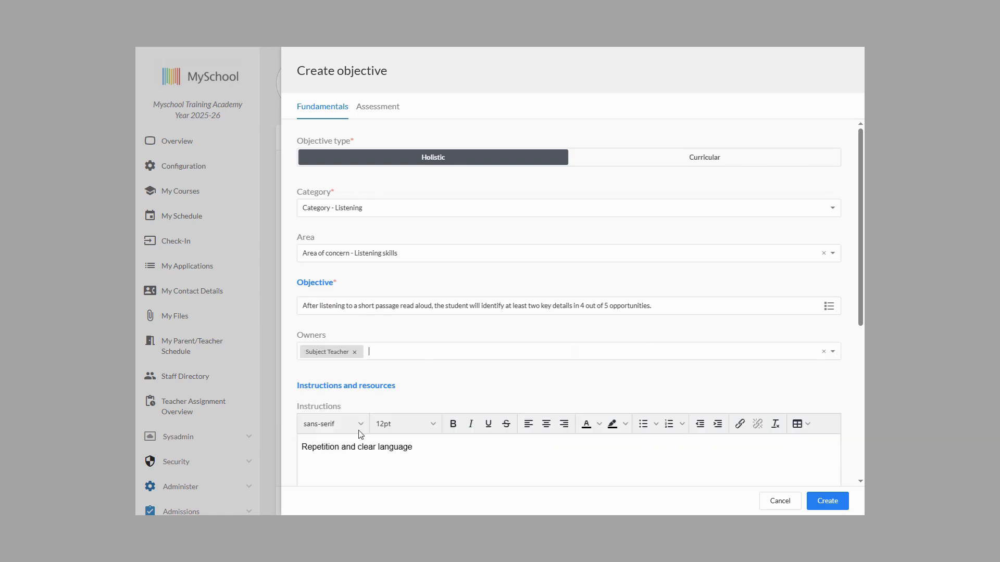
pyautogui.click(832, 352)
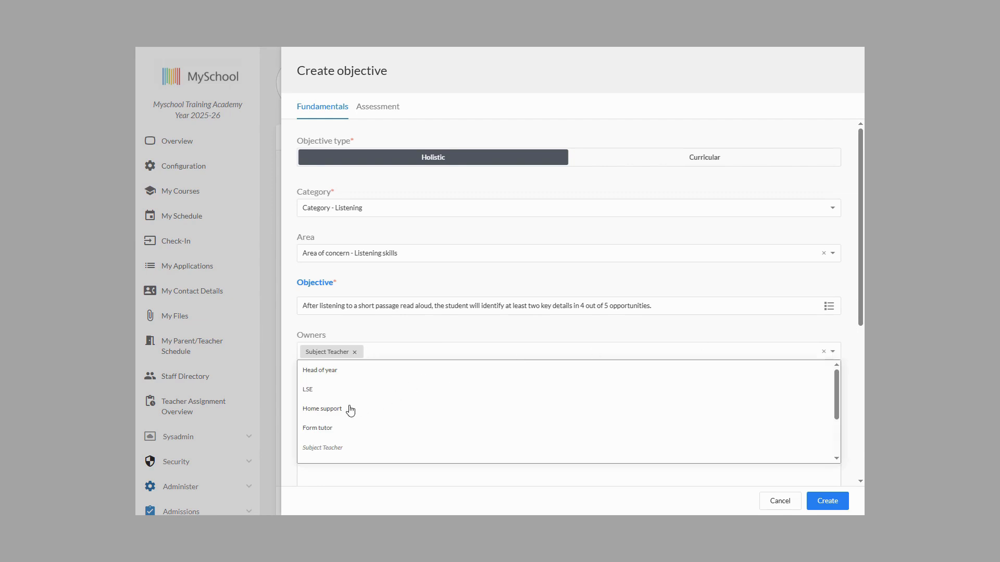
pyautogui.click(319, 427)
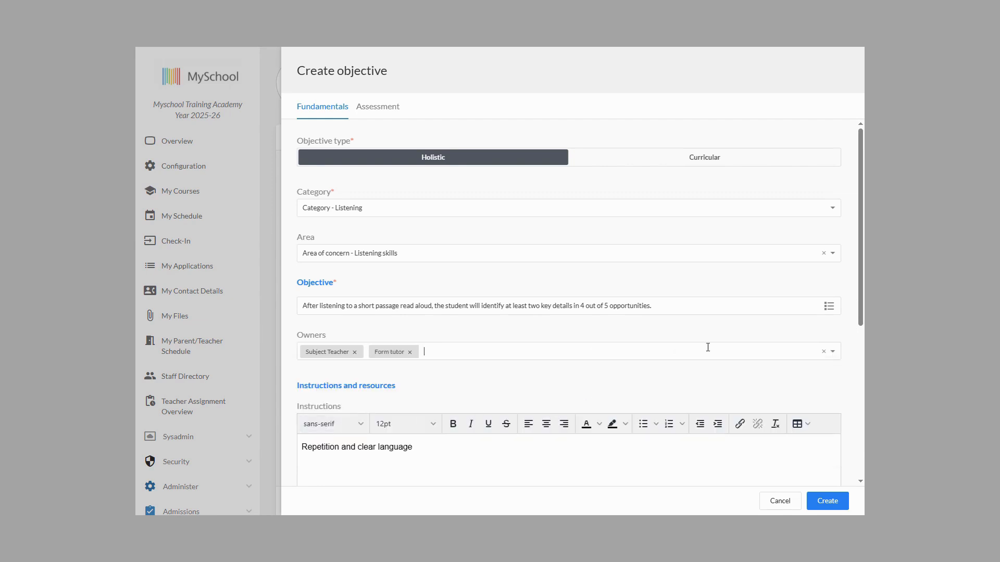
pyautogui.click(832, 354)
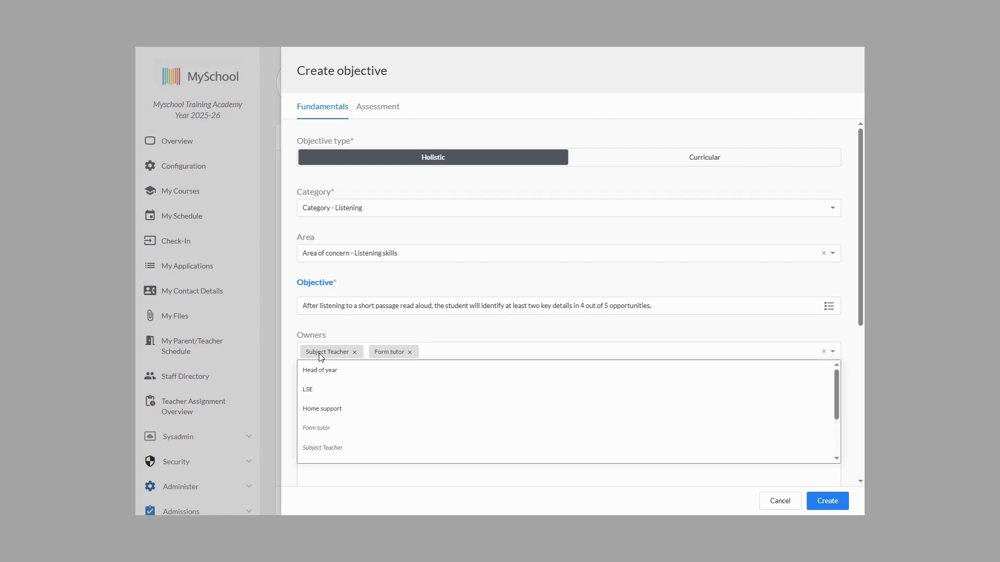
pyautogui.click(318, 391)
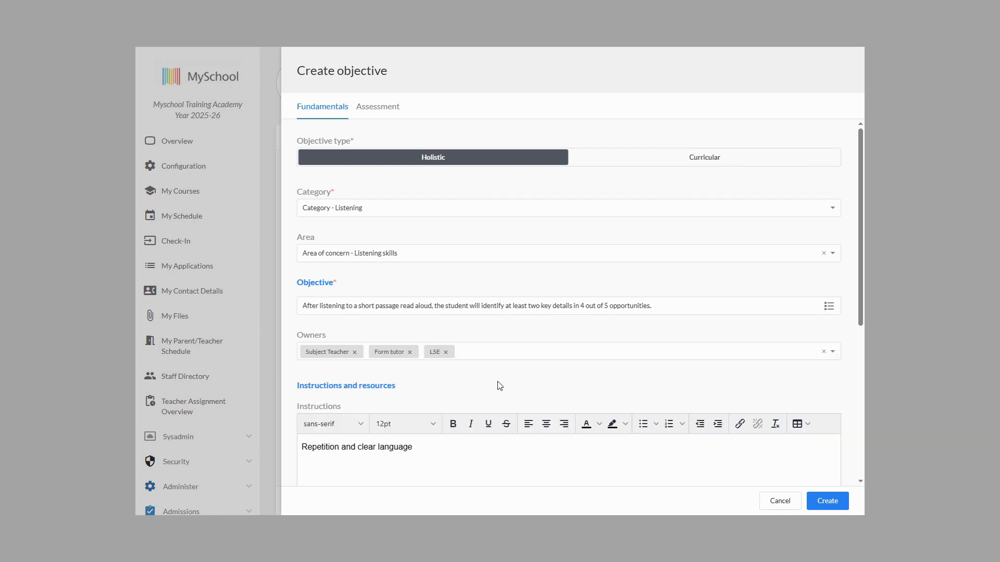
pyautogui.scroll(-5, 499, 386)
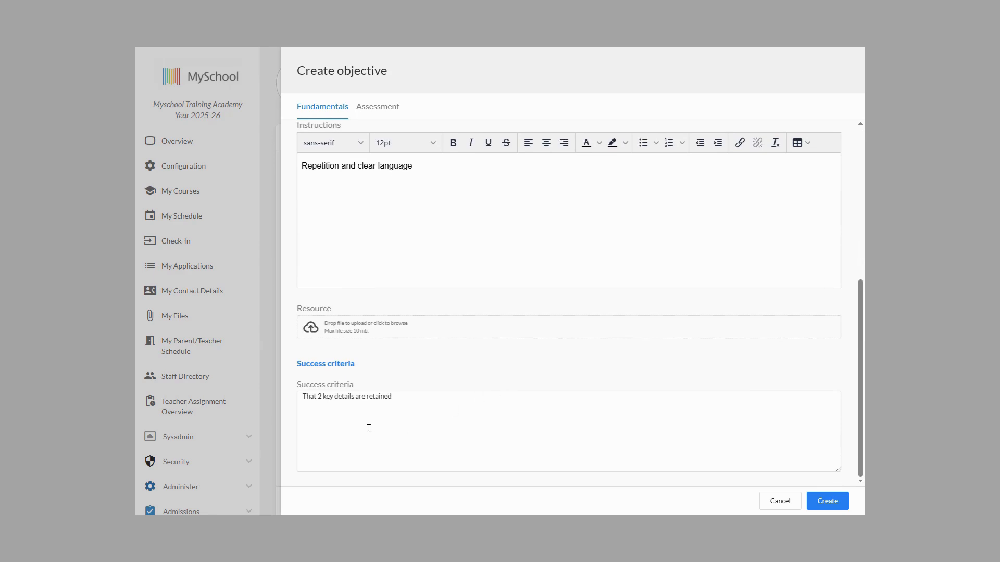
pyautogui.click(827, 501)
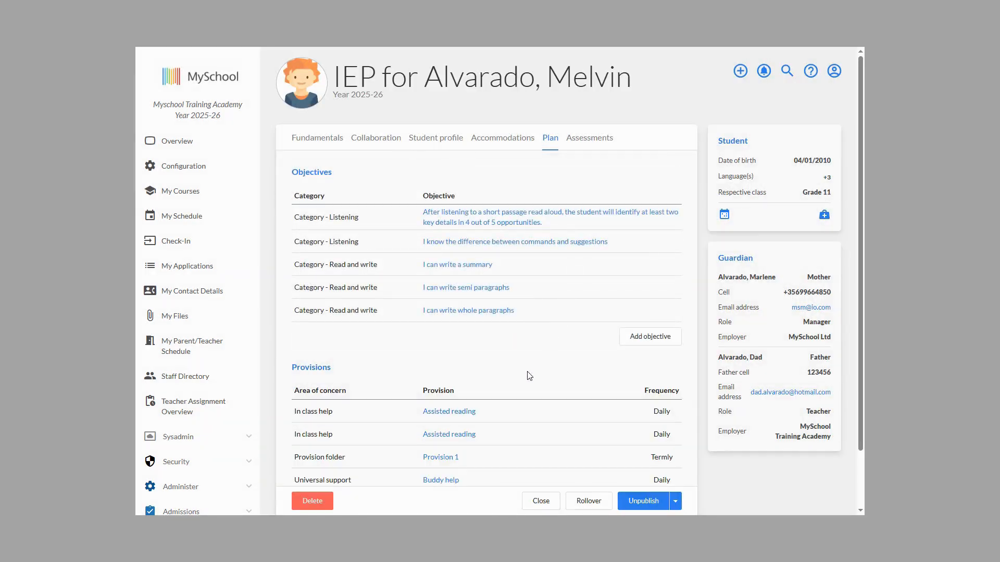
# Step: Start an ad-hoc assessment and enter "Yes", the student's first name and "has progressed this period" as the detail progress notes
pyautogui.click(586, 144)
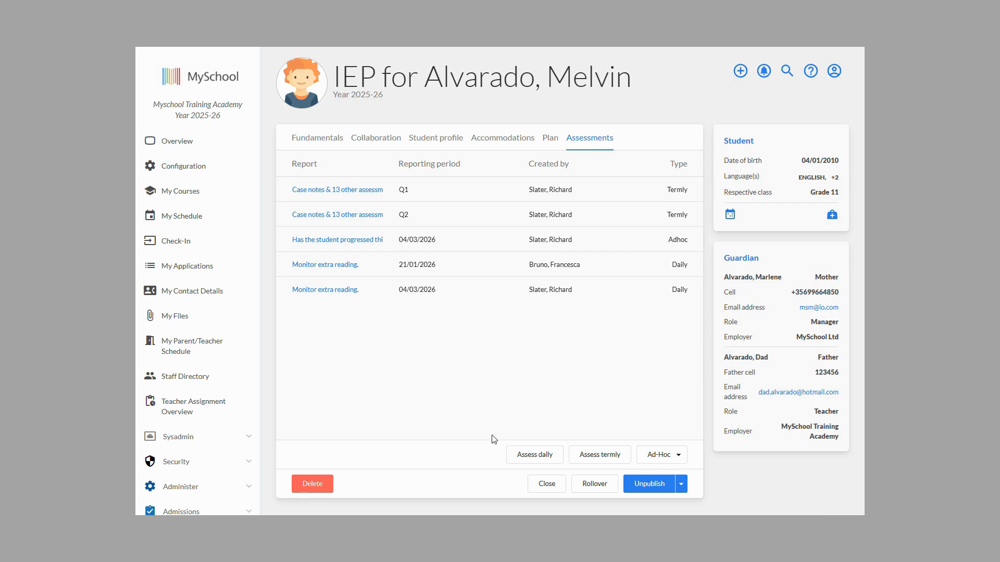
pyautogui.click(682, 479)
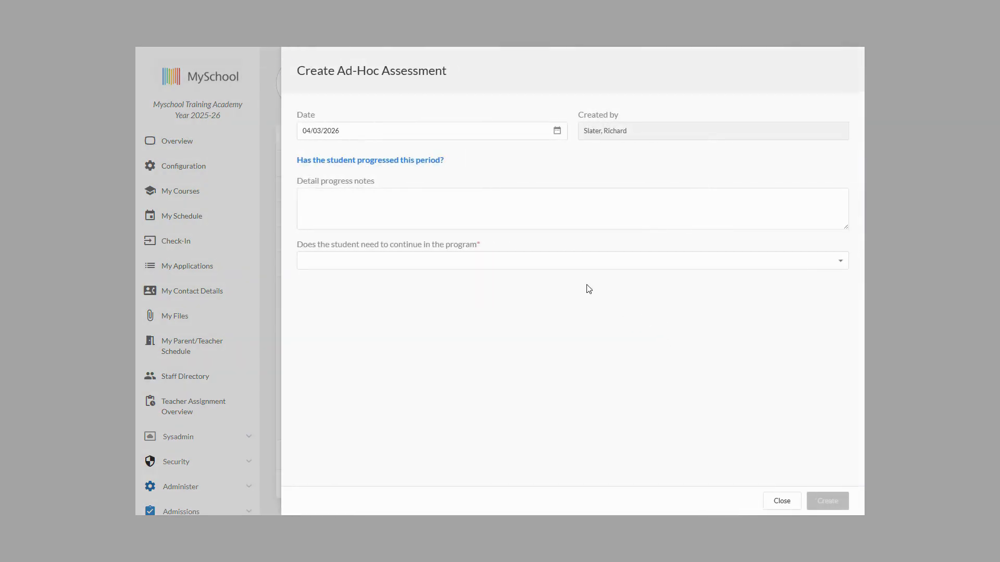
pyautogui.write('Ye')
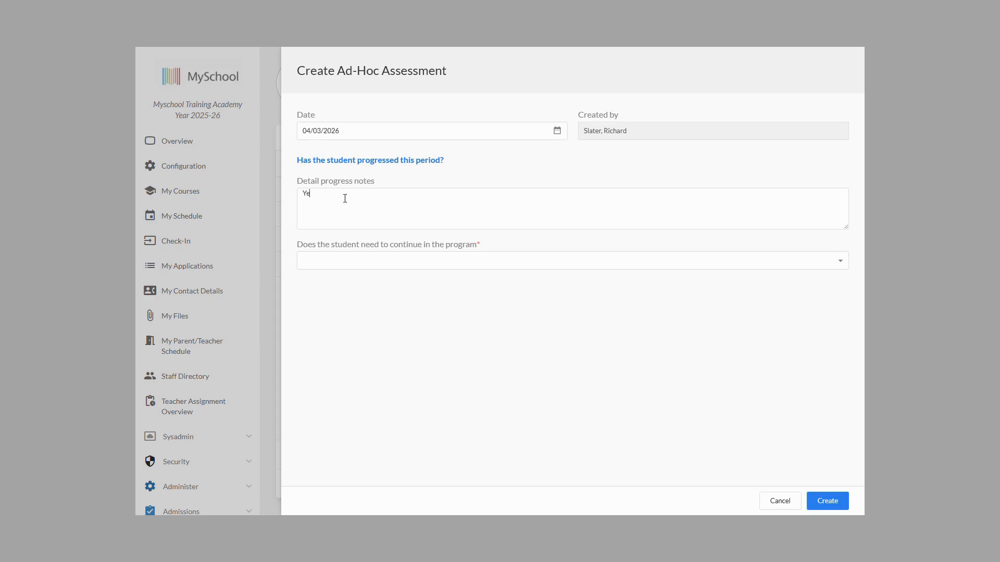
pyautogui.write('s melvin has progressed')
pyautogui.rightClick(324, 194)
pyautogui.click(342, 208)
# Step: Answer Yes to whether the student needs to continue in the program and create the ad-hoc assessment
pyautogui.click(419, 263)
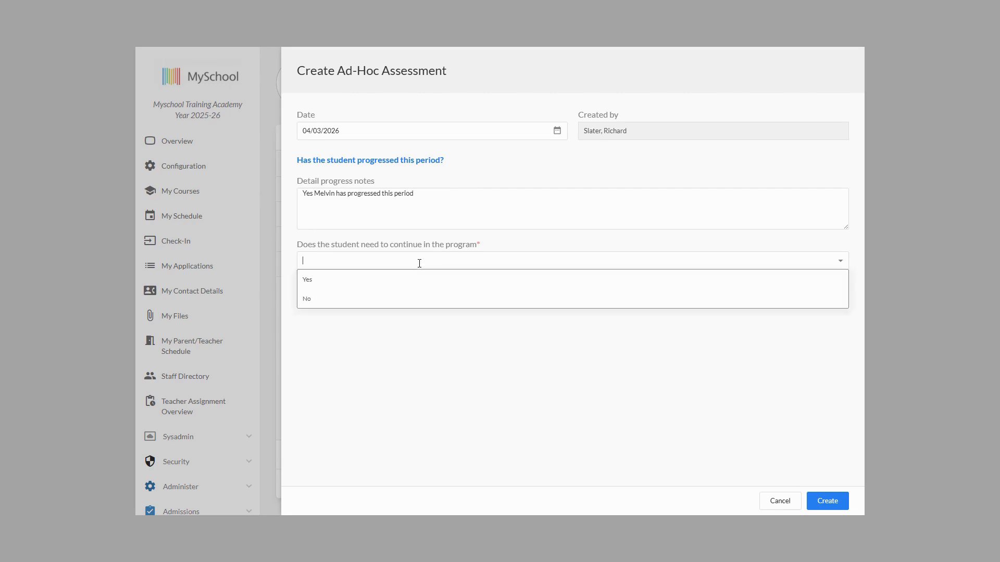
pyautogui.click(347, 283)
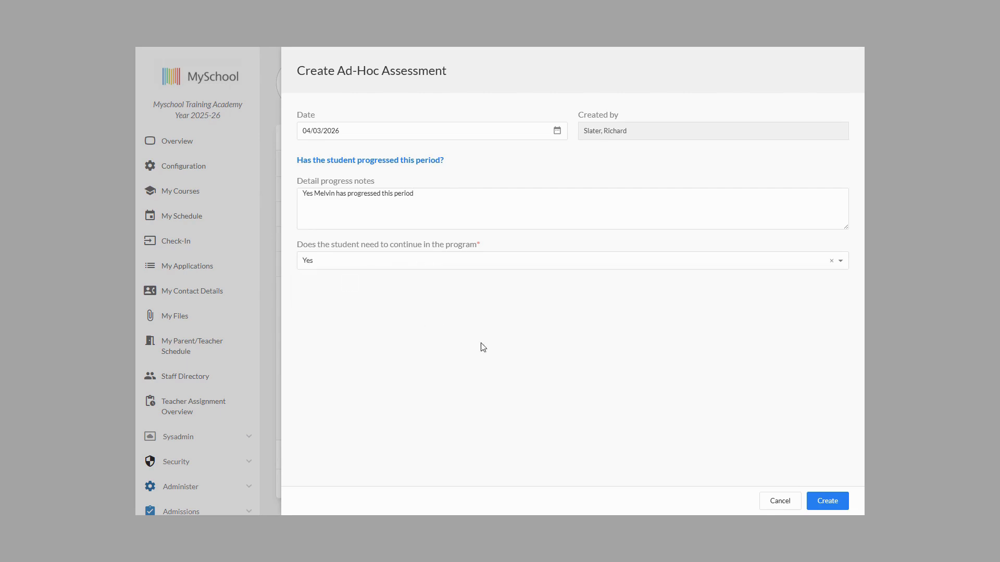
pyautogui.click(826, 501)
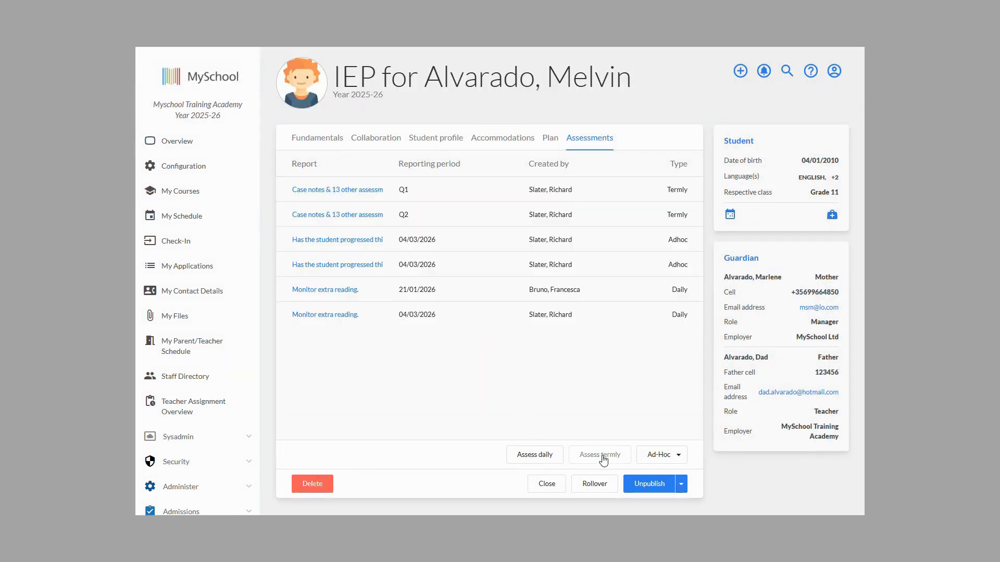
# Step: Start a termly assessment for the IEP and set its term to Q3
pyautogui.click(603, 456)
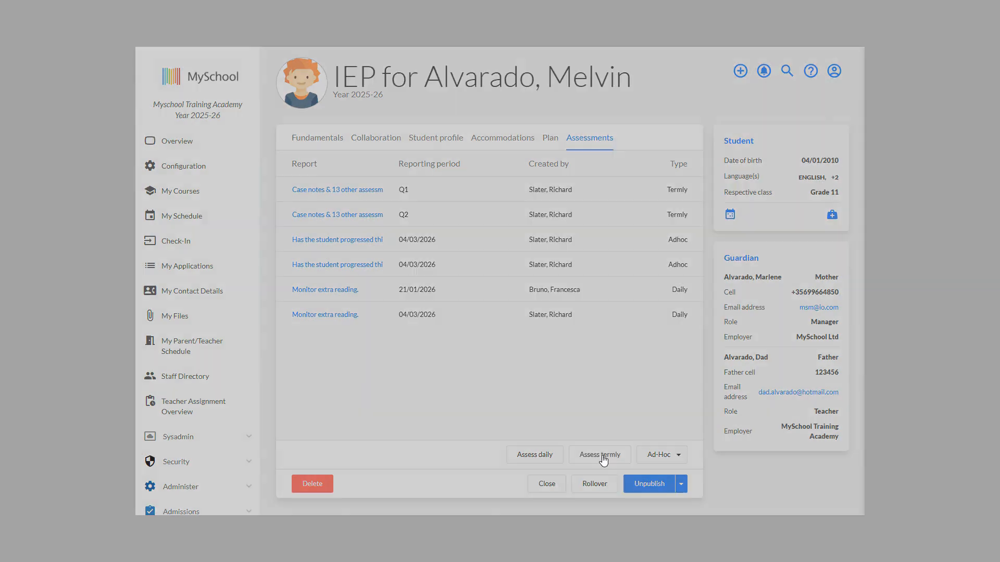
pyautogui.click(752, 131)
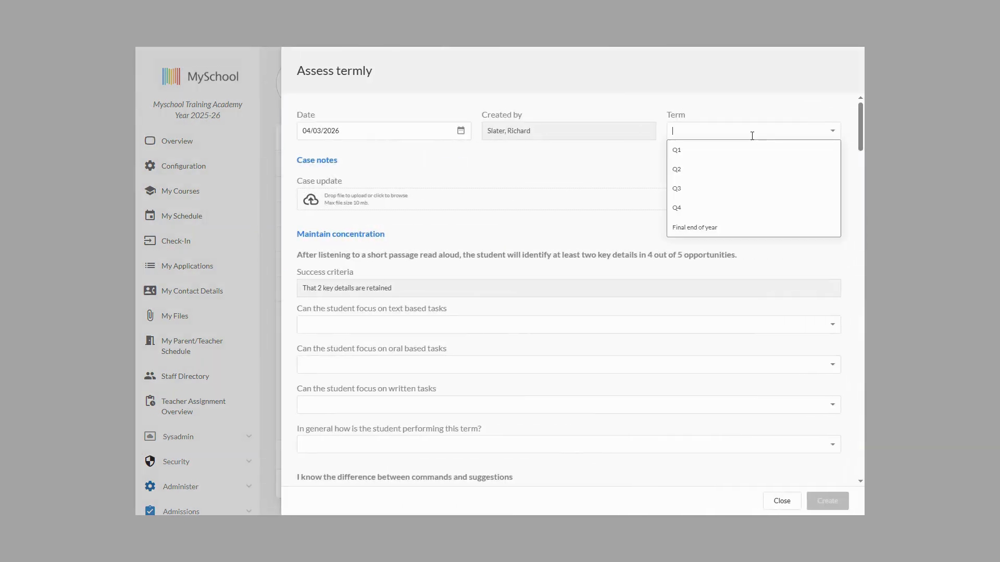
pyautogui.click(679, 188)
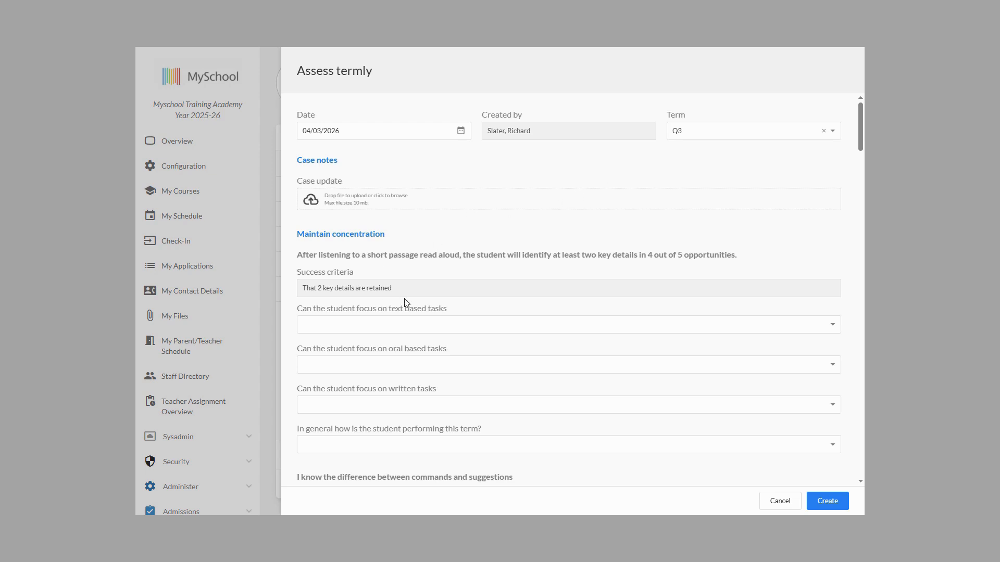
# Step: Under Maintain concentration, rate the key-details listening objective Yes/I agree/Well done for text, oral and written tasks, with Exceeded objective overall
pyautogui.scroll(-1, 459, 300)
pyautogui.click(444, 270)
pyautogui.click(359, 291)
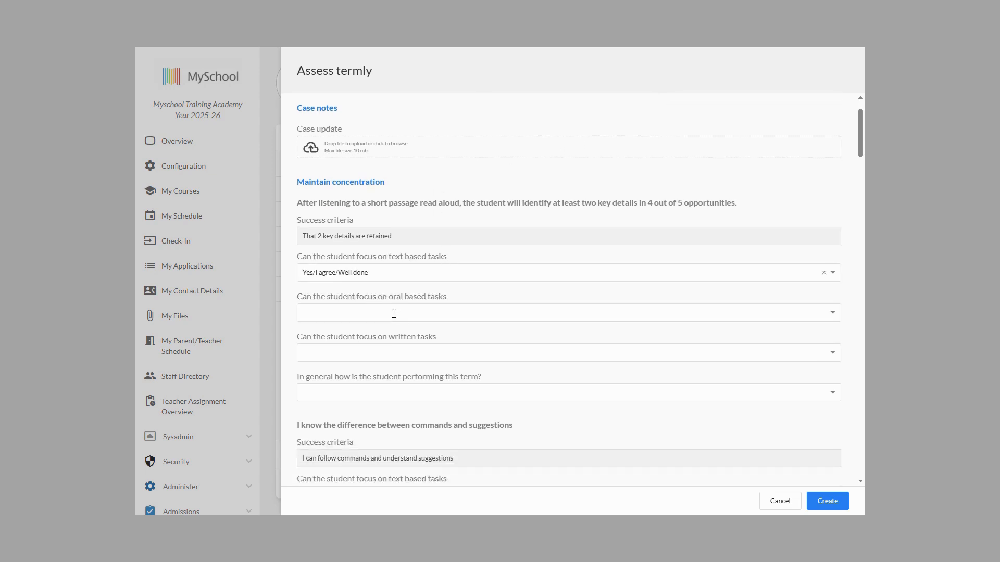
pyautogui.click(393, 310)
pyautogui.click(359, 331)
pyautogui.scroll(-1, 457, 331)
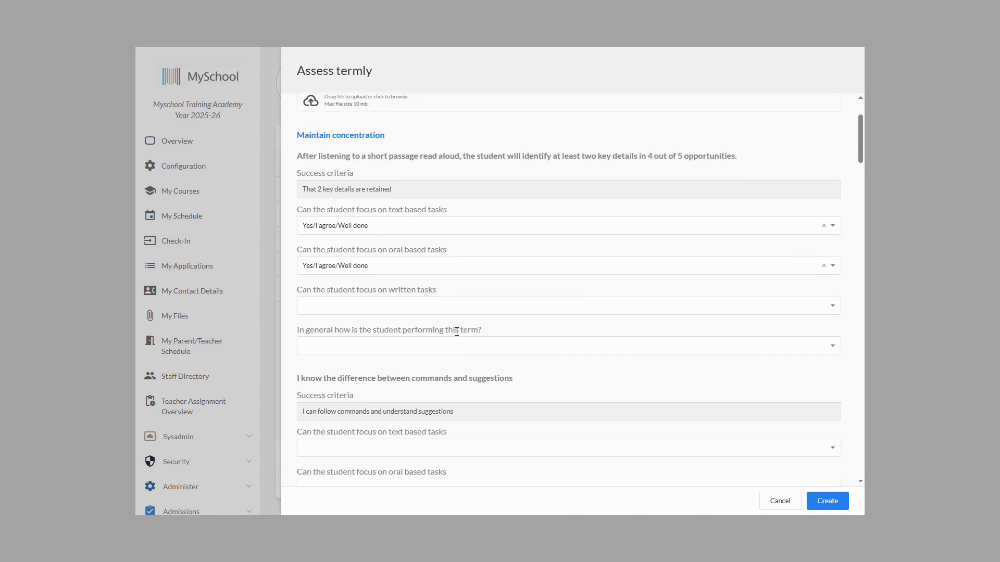
pyautogui.click(431, 304)
pyautogui.click(378, 319)
pyautogui.scroll(-1, 416, 289)
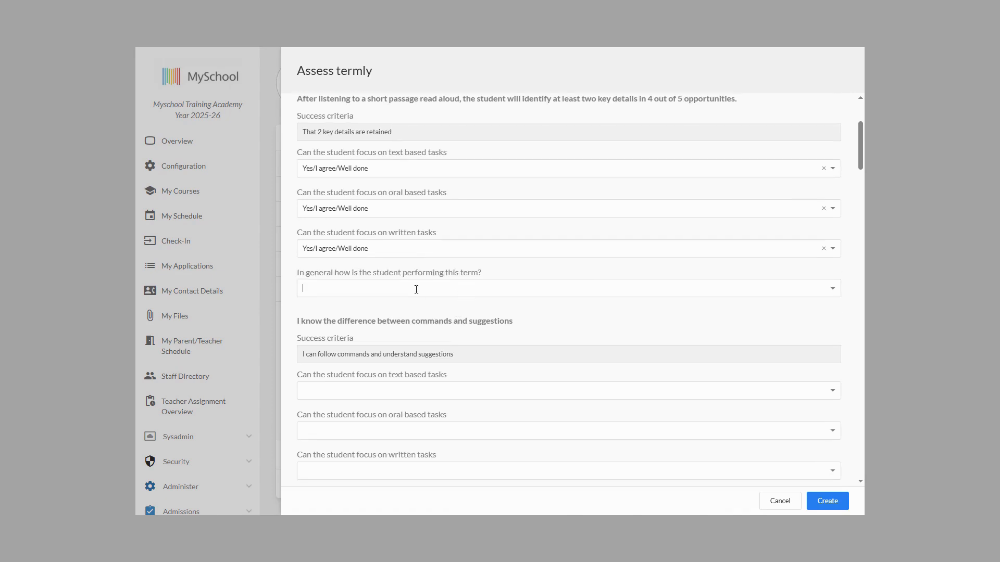
pyautogui.click(358, 306)
# Step: Rate the commands and suggestions objective Yes/I agree/Well done for text, oral and written tasks, and Exceeded objective for the term
pyautogui.scroll(-2, 482, 339)
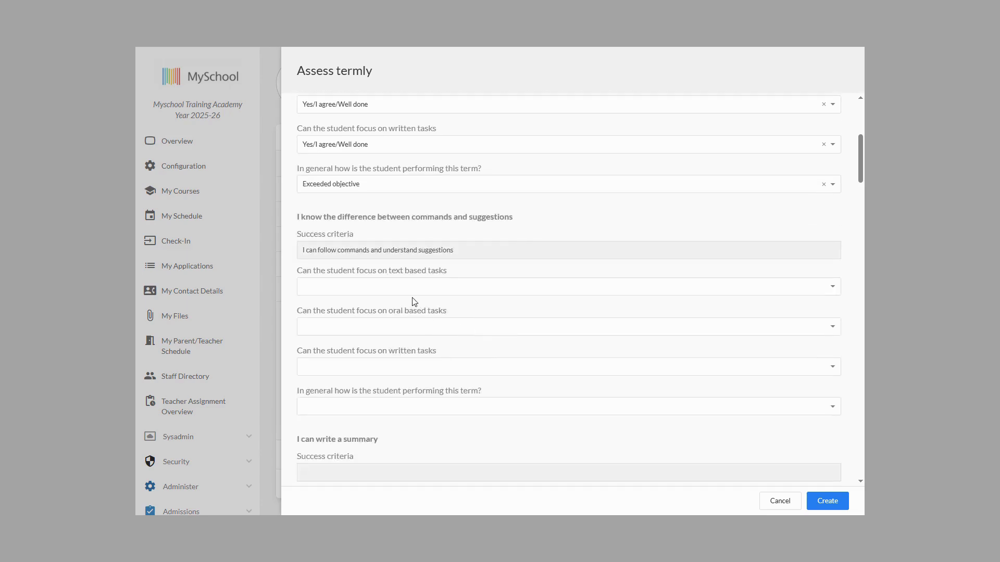
pyautogui.click(413, 291)
pyautogui.click(323, 305)
pyautogui.click(360, 327)
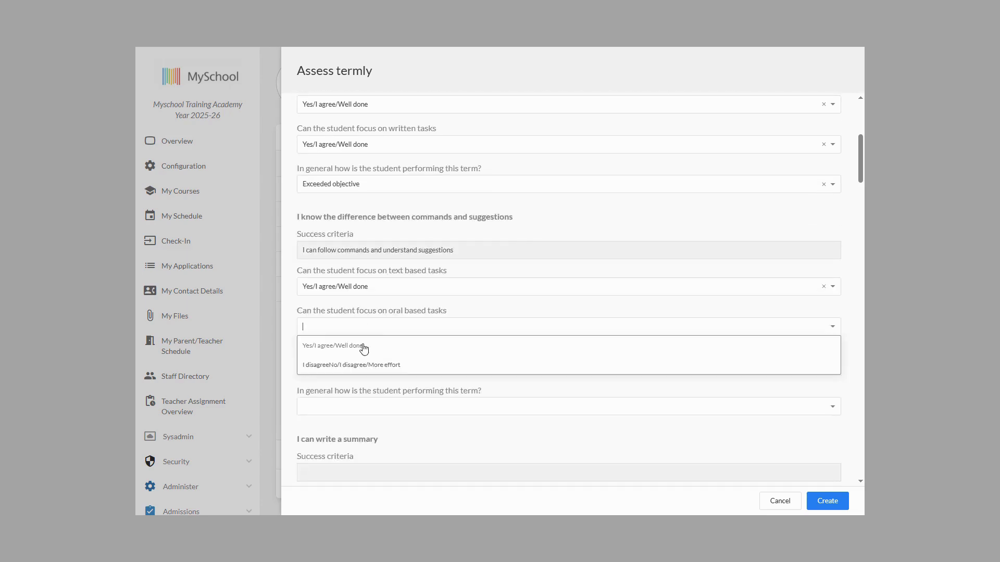
pyautogui.click(361, 346)
pyautogui.click(378, 370)
pyautogui.click(357, 390)
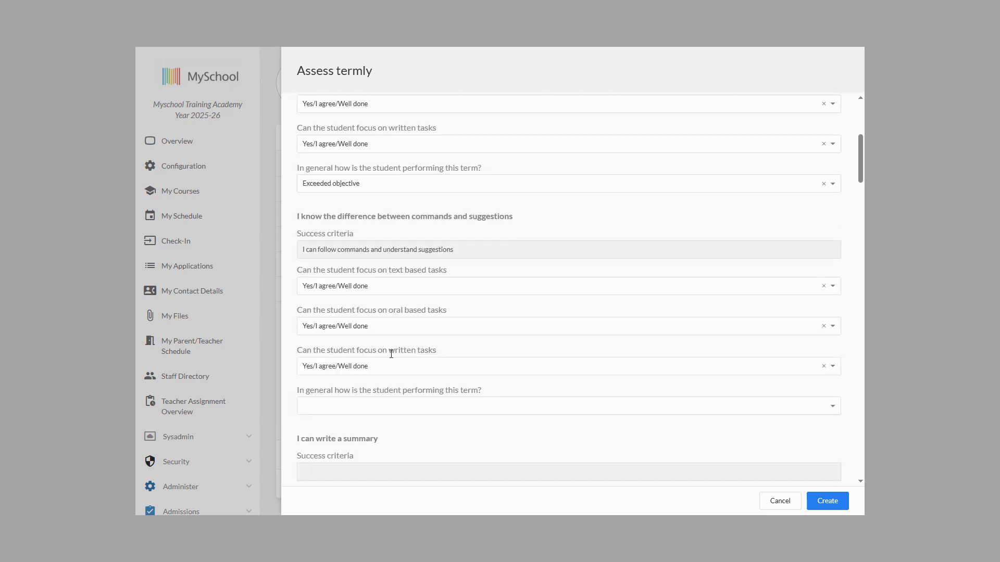
pyautogui.scroll(-2, 382, 319)
pyautogui.click(380, 305)
pyautogui.click(361, 322)
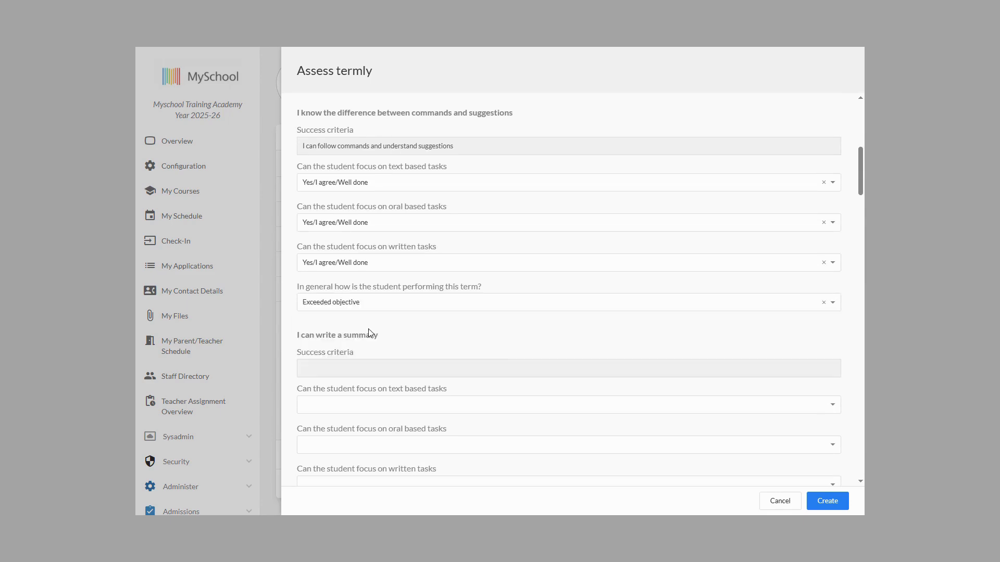
# Step: Rate "I can write a summary" as disagree/More effort for text, oral and written tasks, and Short of objective for the term
pyautogui.scroll(-2, 438, 332)
pyautogui.click(403, 305)
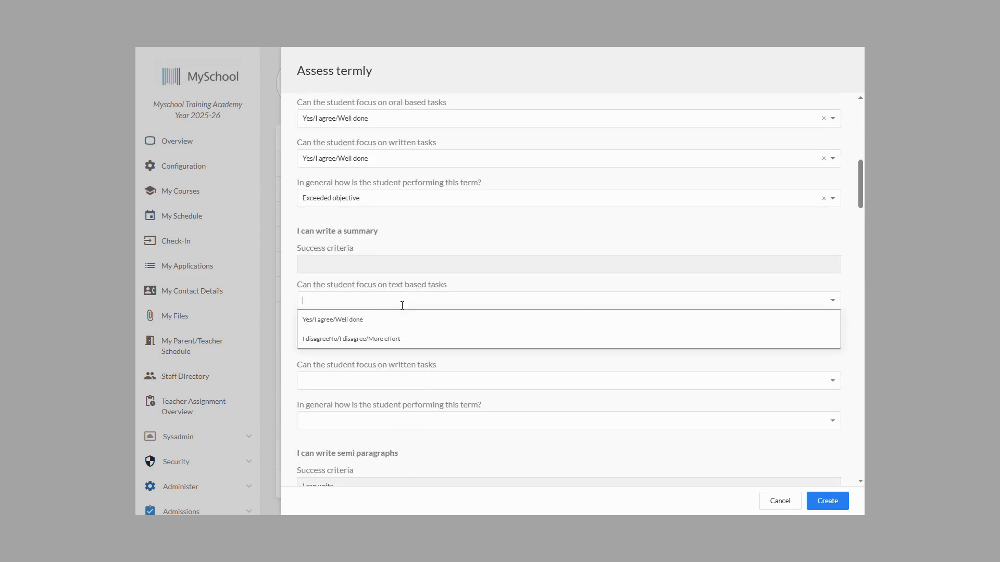
pyautogui.click(352, 340)
pyautogui.click(394, 344)
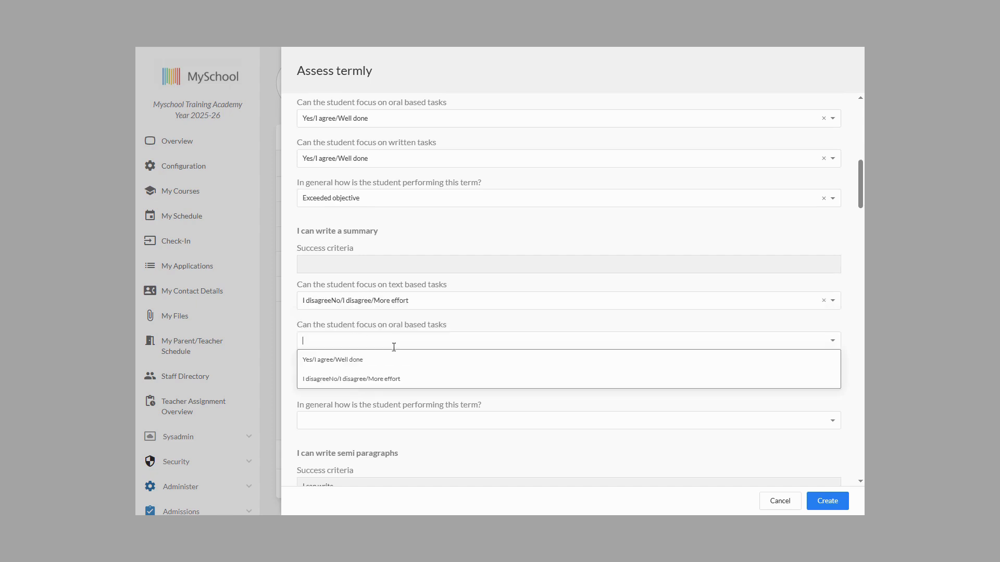
pyautogui.click(423, 380)
pyautogui.scroll(-2, 400, 293)
pyautogui.click(400, 277)
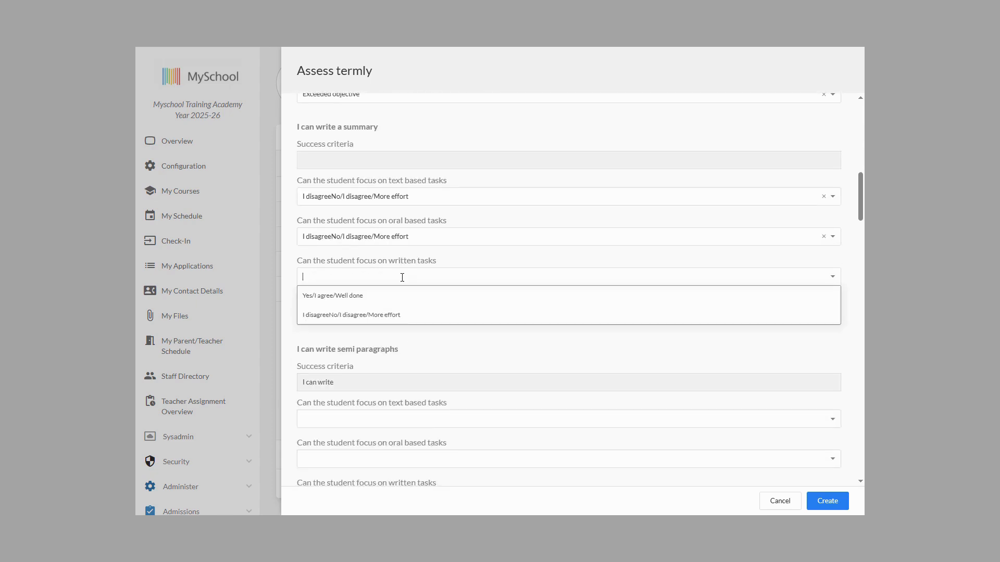
pyautogui.click(384, 320)
pyautogui.click(418, 316)
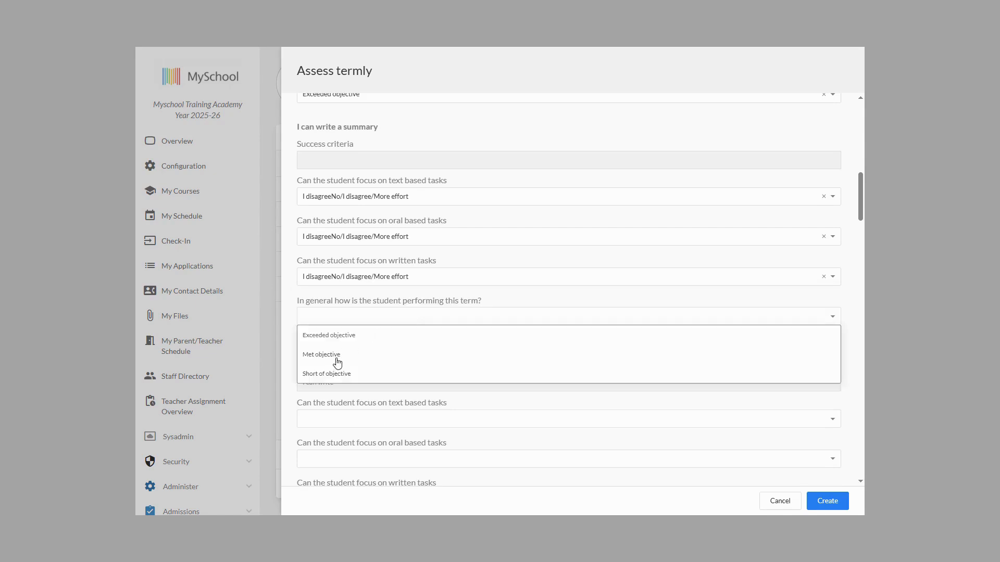
pyautogui.click(330, 374)
# Step: Rate "I can write semi paragraphs" Well done for text and oral tasks, More effort for written tasks, and Met objective for the term
pyautogui.scroll(-2, 437, 352)
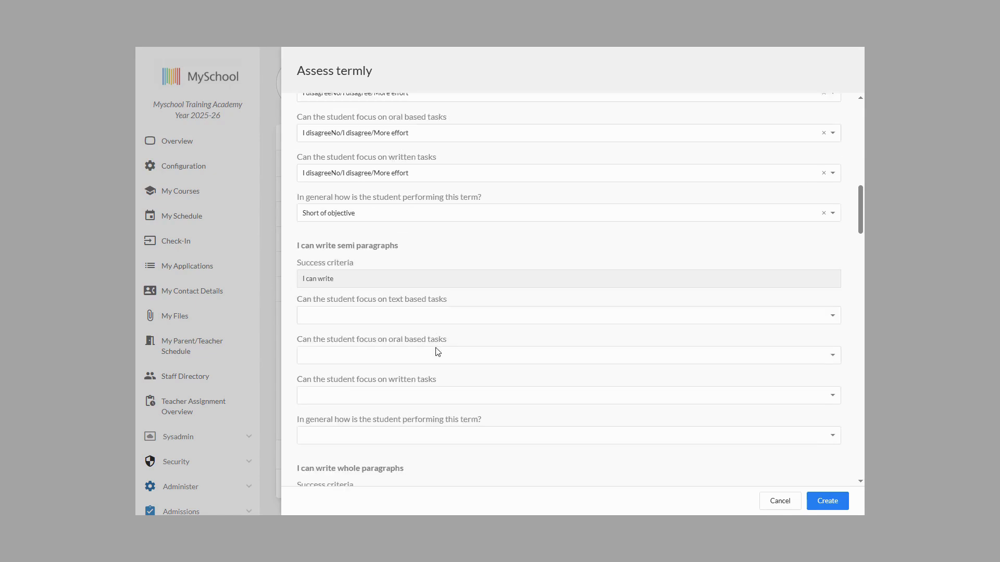
pyautogui.click(408, 315)
pyautogui.click(373, 335)
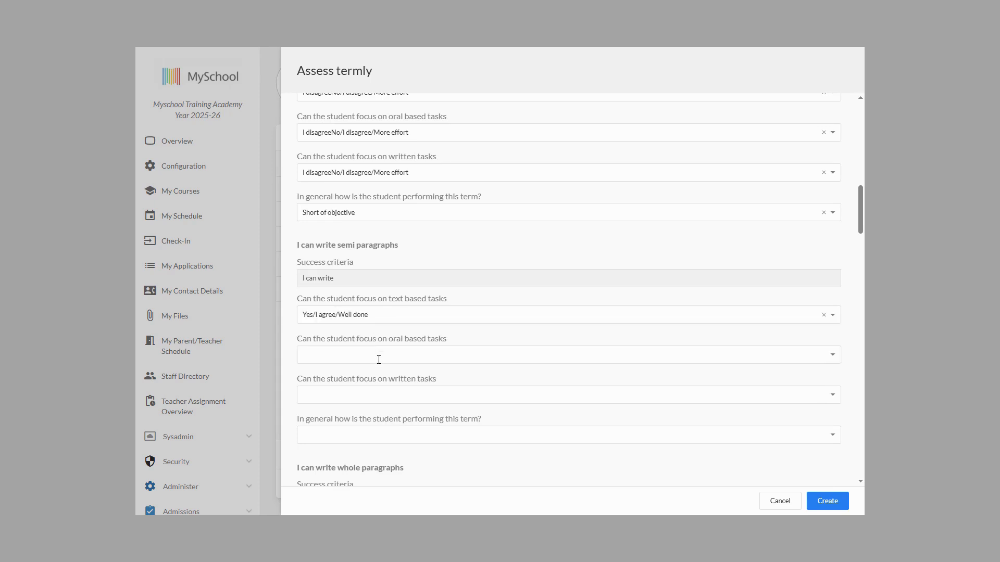
pyautogui.click(378, 359)
pyautogui.click(366, 376)
pyautogui.click(404, 394)
pyautogui.click(374, 437)
pyautogui.click(392, 433)
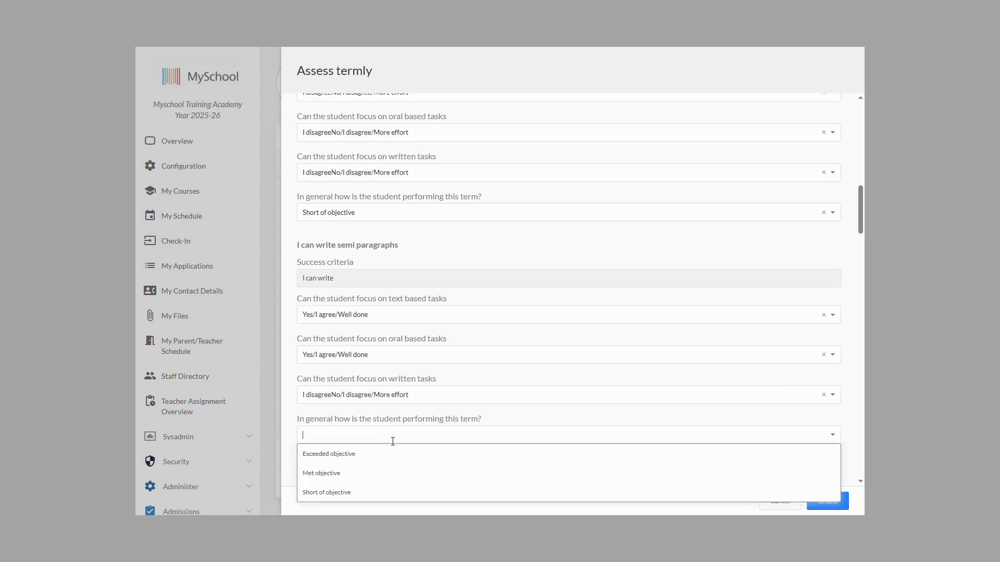
pyautogui.click(329, 475)
# Step: For "I can write whole paragraphs", answer Yes/I agree/Well done for focus on text based tasks
pyautogui.scroll(-2, 455, 379)
pyautogui.scroll(-2, 454, 380)
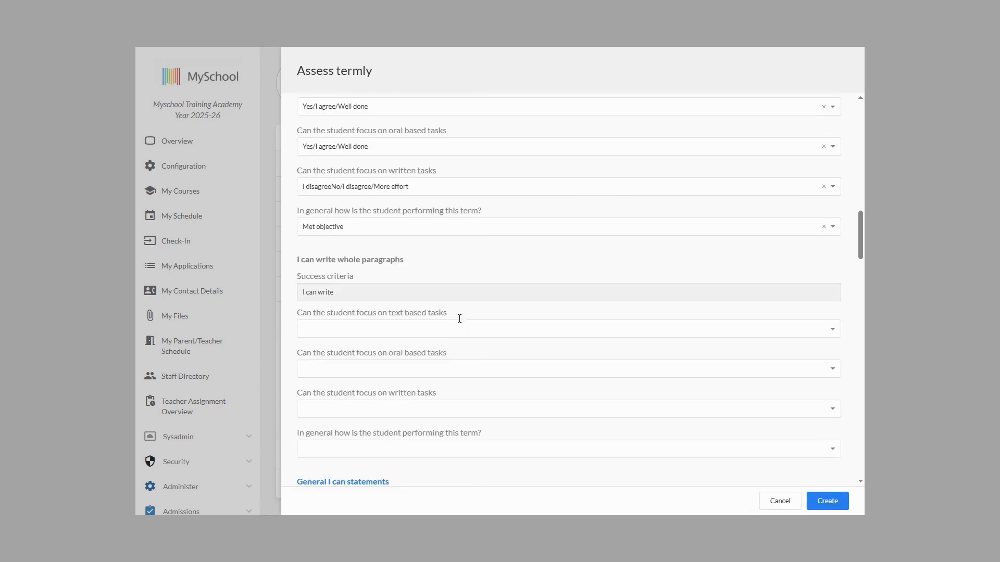
pyautogui.click(448, 329)
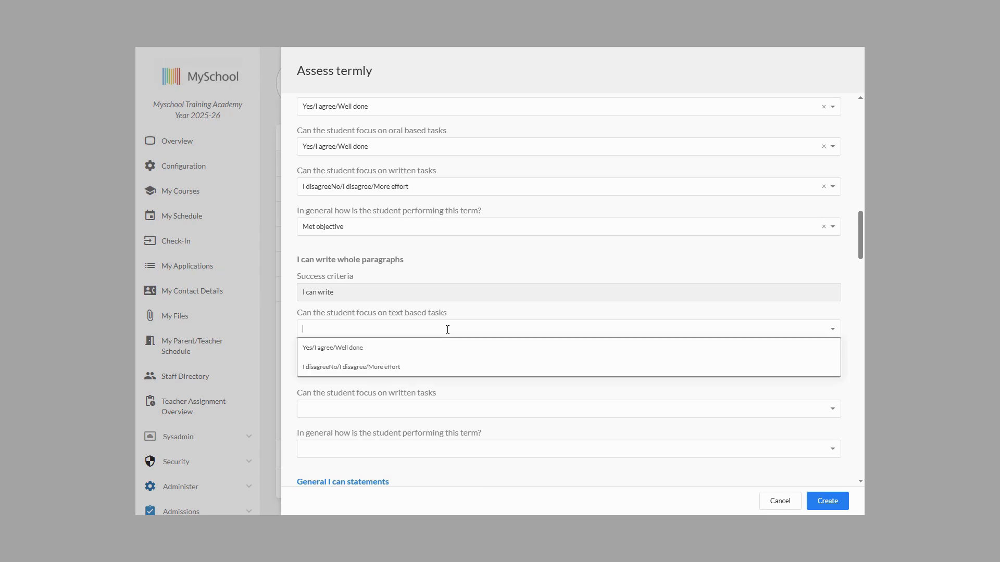
pyautogui.click(348, 347)
# Step: Under General I can statements, answer Yes to "I can achieve objective 1" for the key-details listening objective
pyautogui.scroll(2, 451, 313)
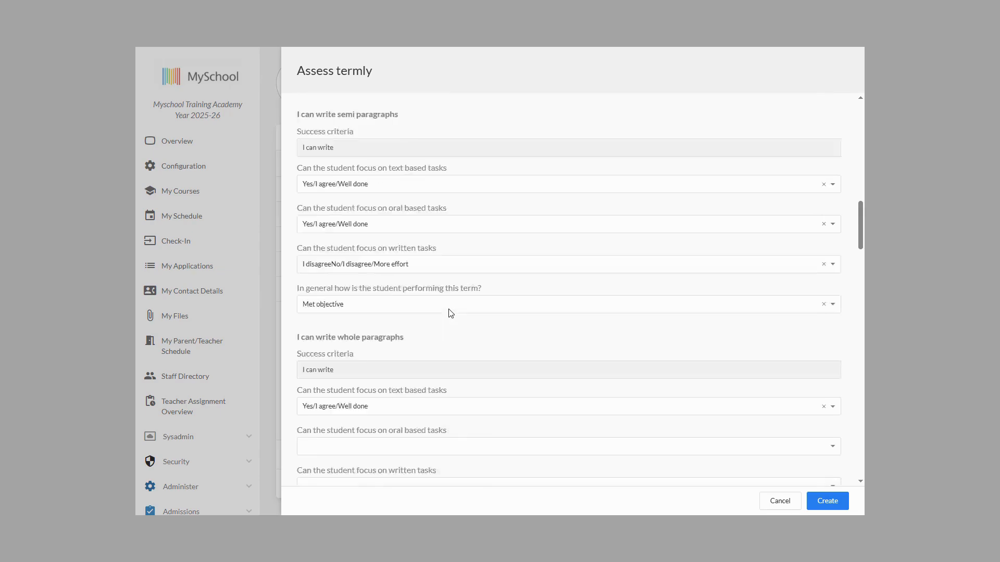
pyautogui.scroll(-6, 451, 312)
pyautogui.scroll(-1, 451, 313)
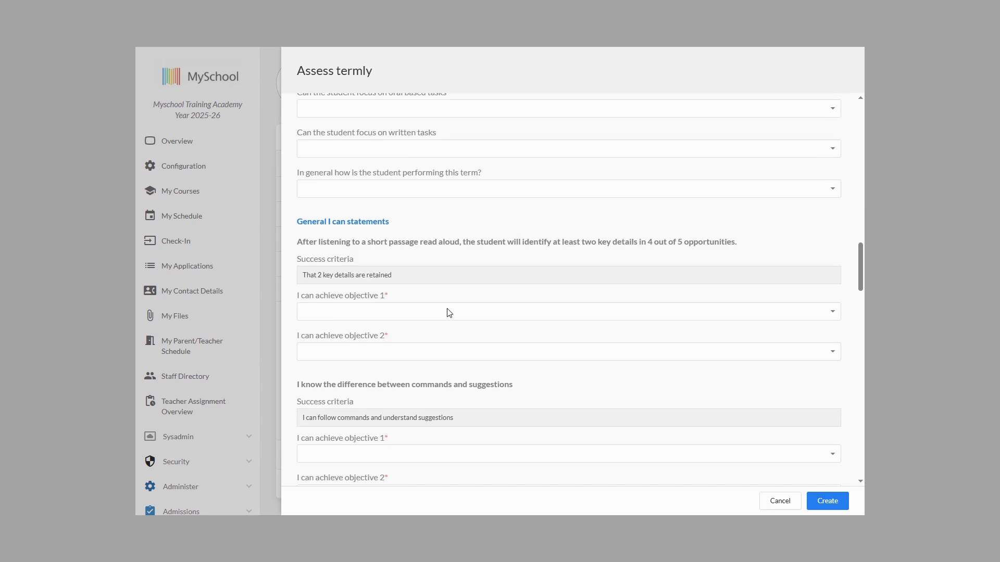
pyautogui.click(385, 311)
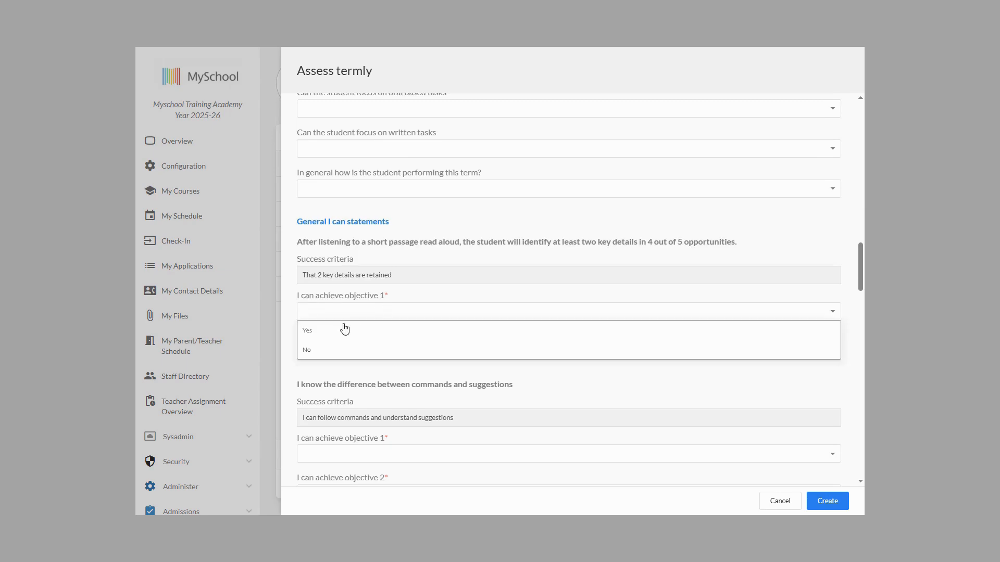
pyautogui.click(346, 328)
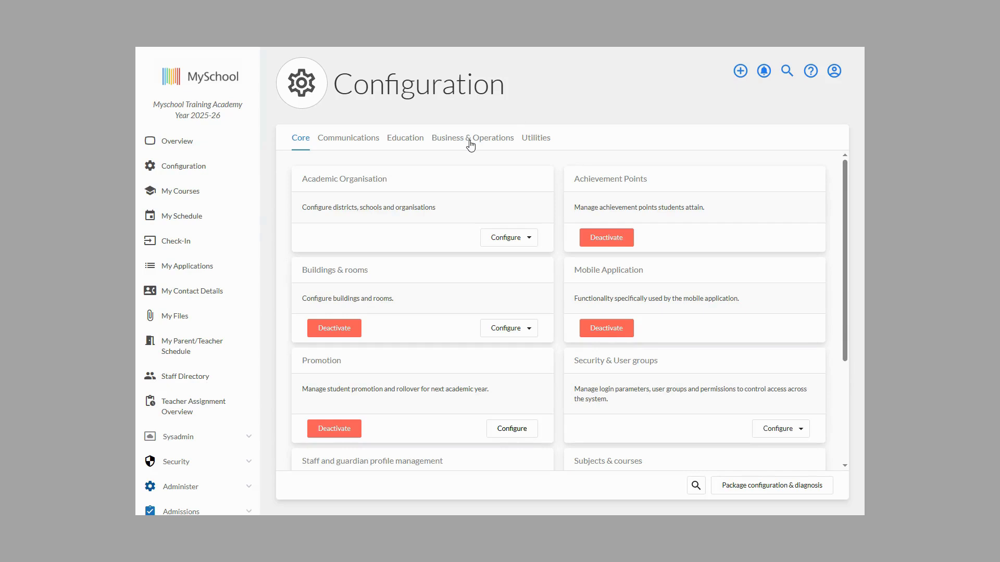
# Step: Open the IEP configuration among the Education modules
pyautogui.click(416, 140)
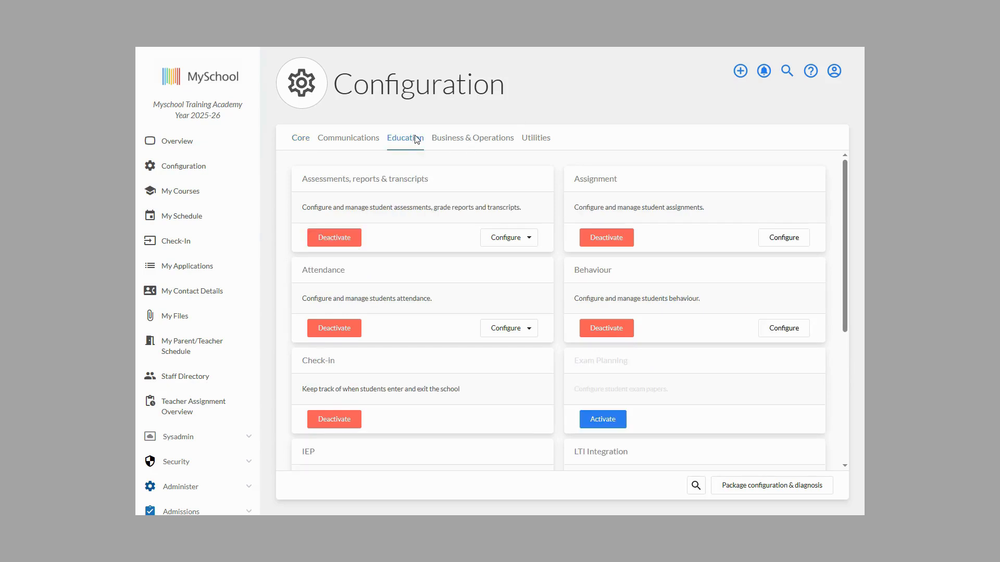
pyautogui.scroll(-3, 450, 201)
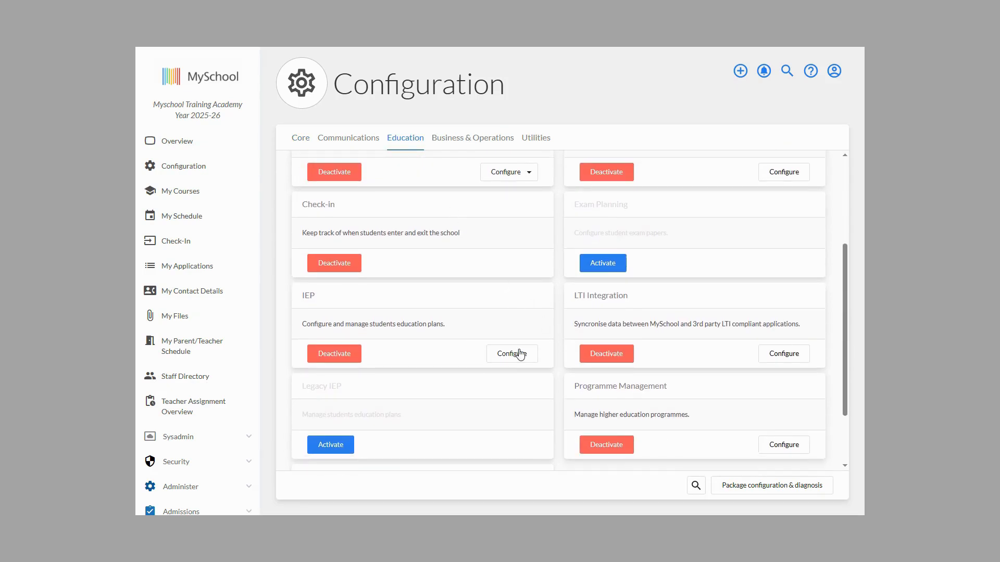
pyautogui.click(515, 358)
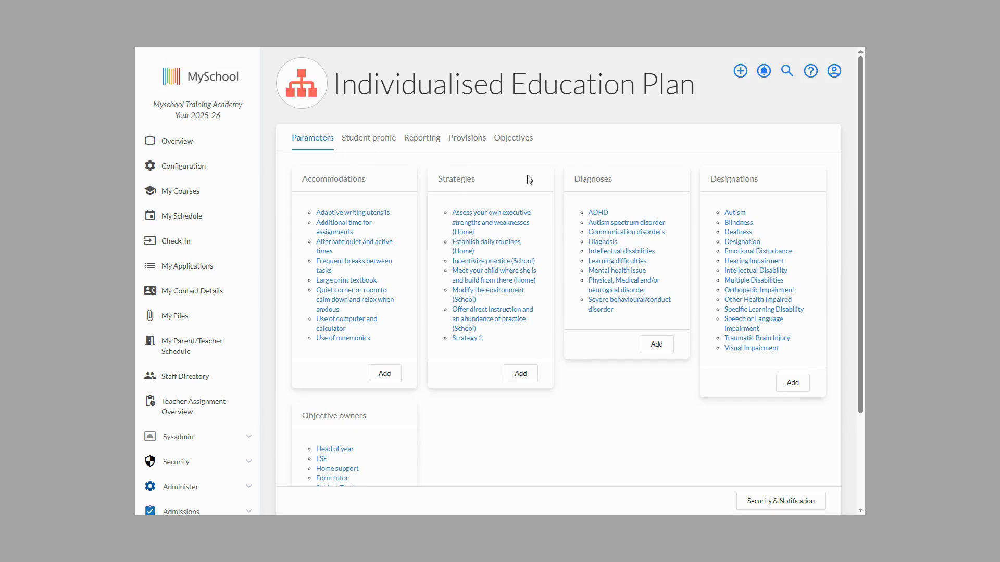
# Step: Review the student profile structure with the Student and Other sections collapsed, and open the Reporting configuration
pyautogui.click(379, 144)
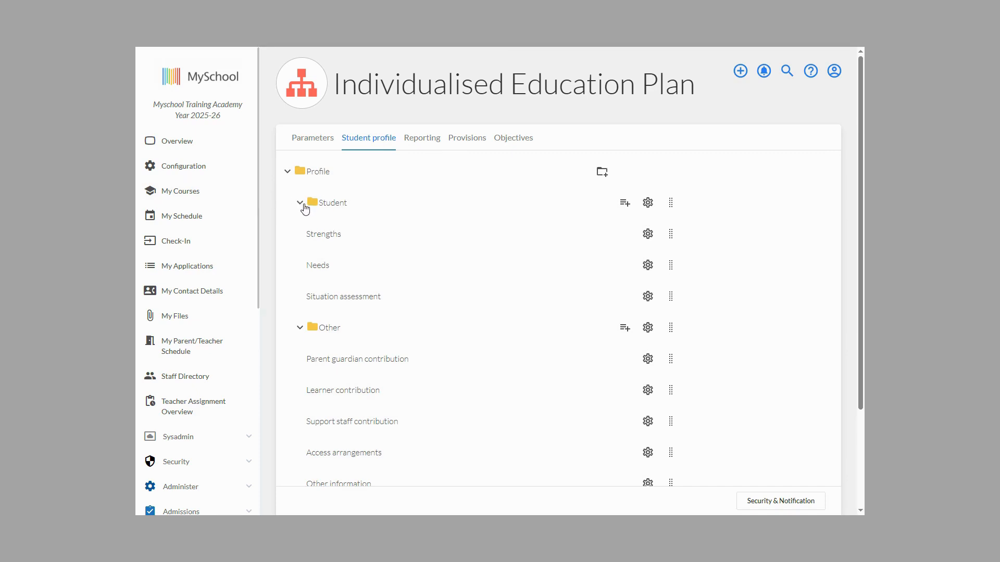
pyautogui.click(301, 204)
pyautogui.click(300, 235)
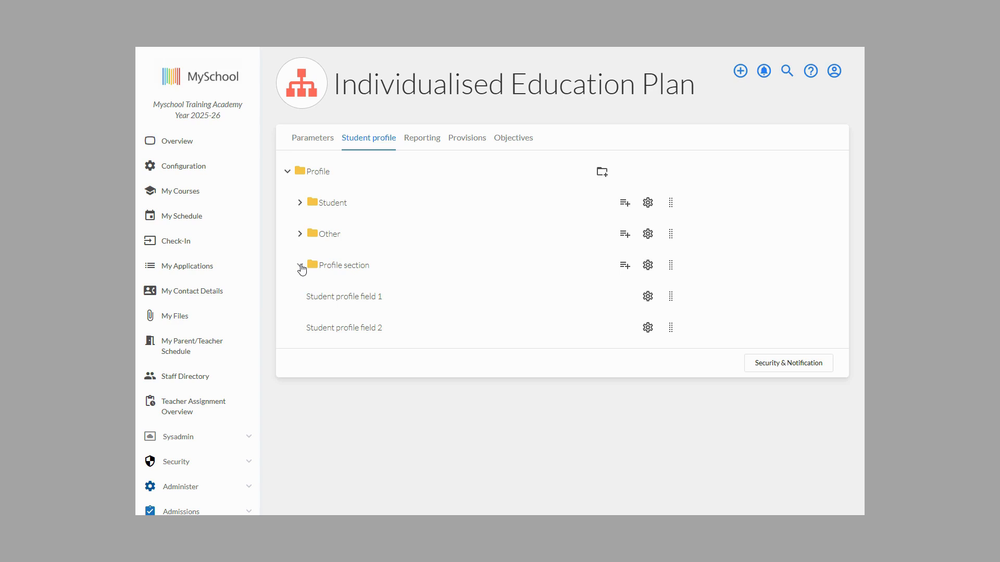
pyautogui.click(426, 146)
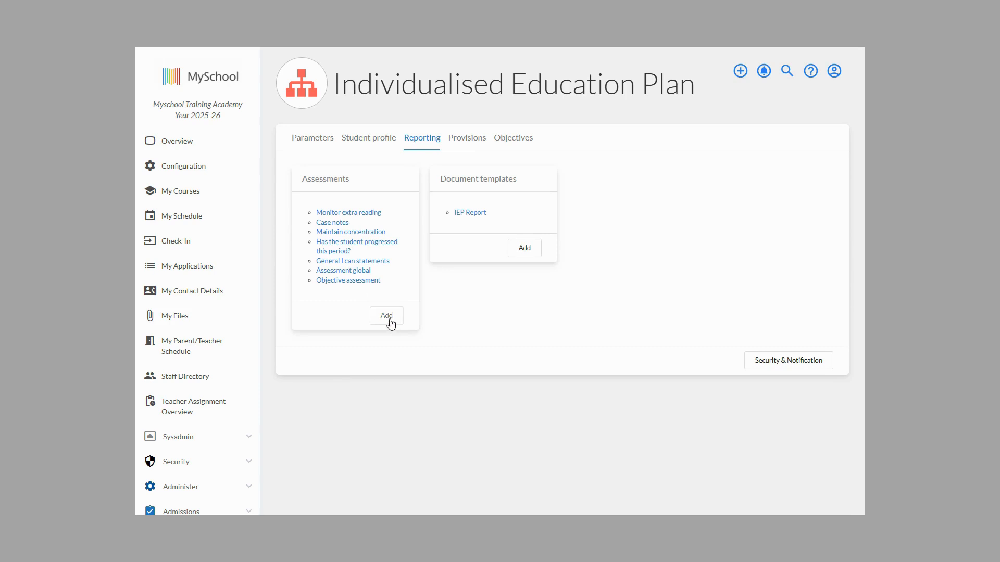
# Step: Review the IEP Report document template from its cover through the Fundamentals table, and close it without changes
pyautogui.click(470, 213)
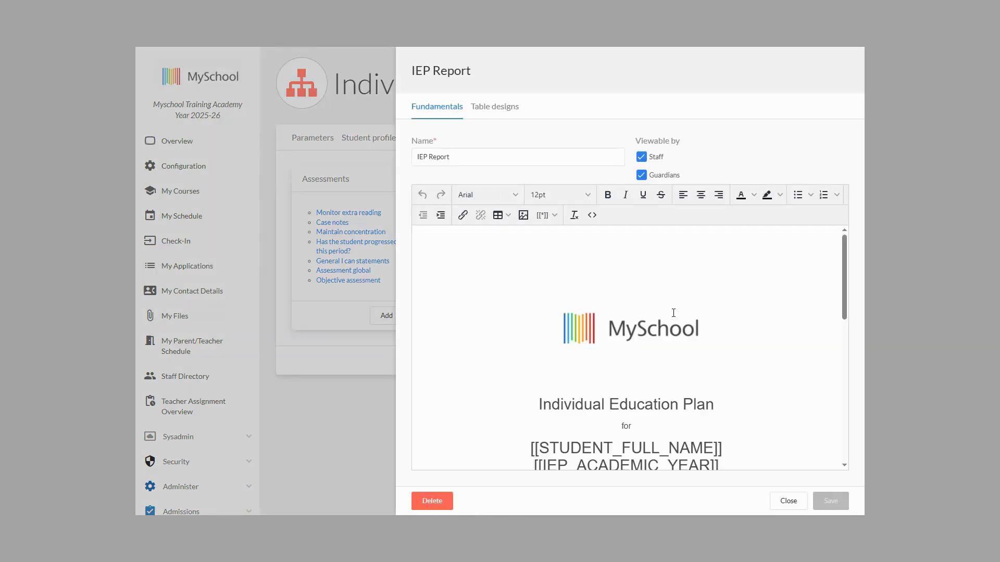
pyautogui.scroll(-5, 673, 313)
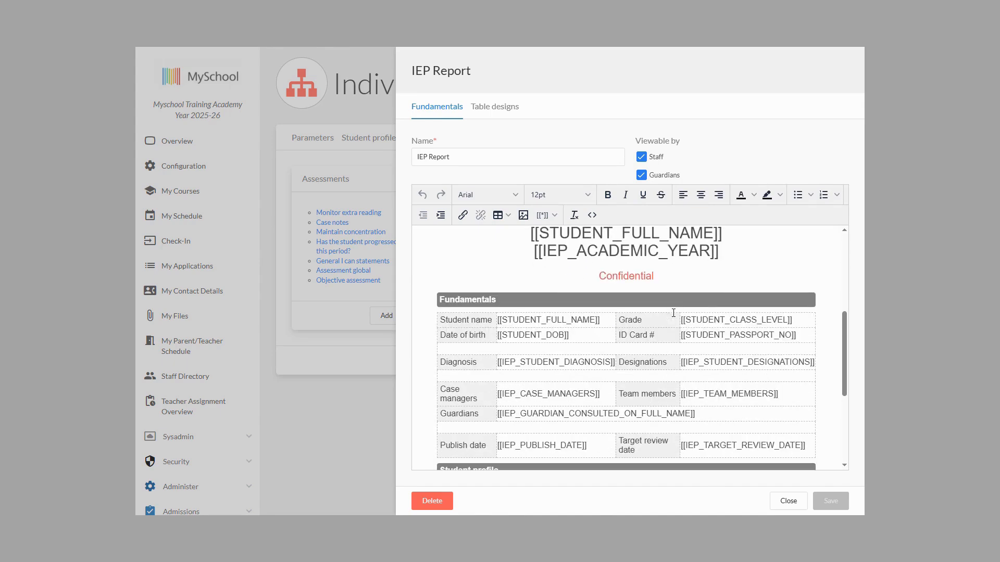
pyautogui.click(788, 500)
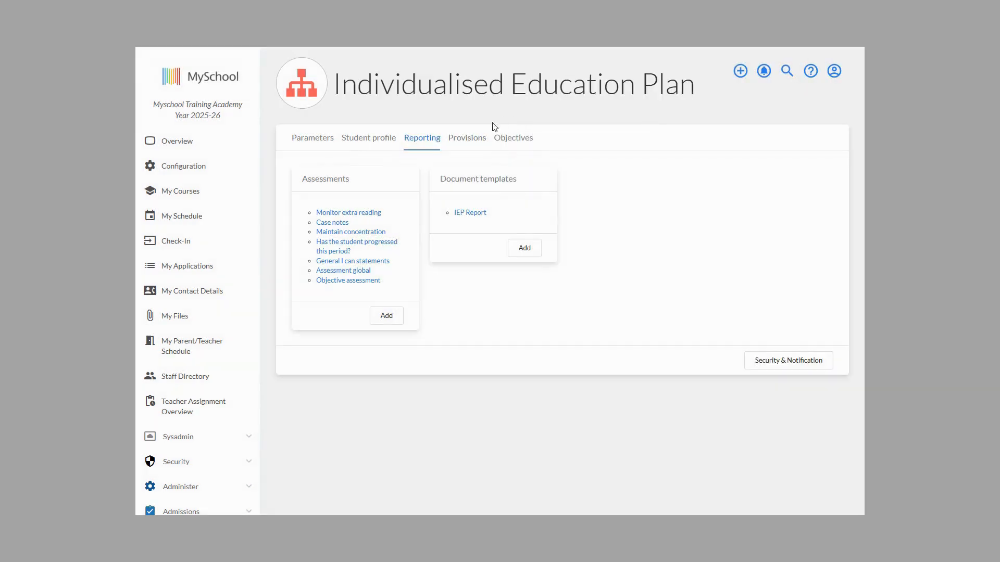
# Step: Review the Provisions configuration and collapse its In class help and Universal support folders
pyautogui.click(475, 137)
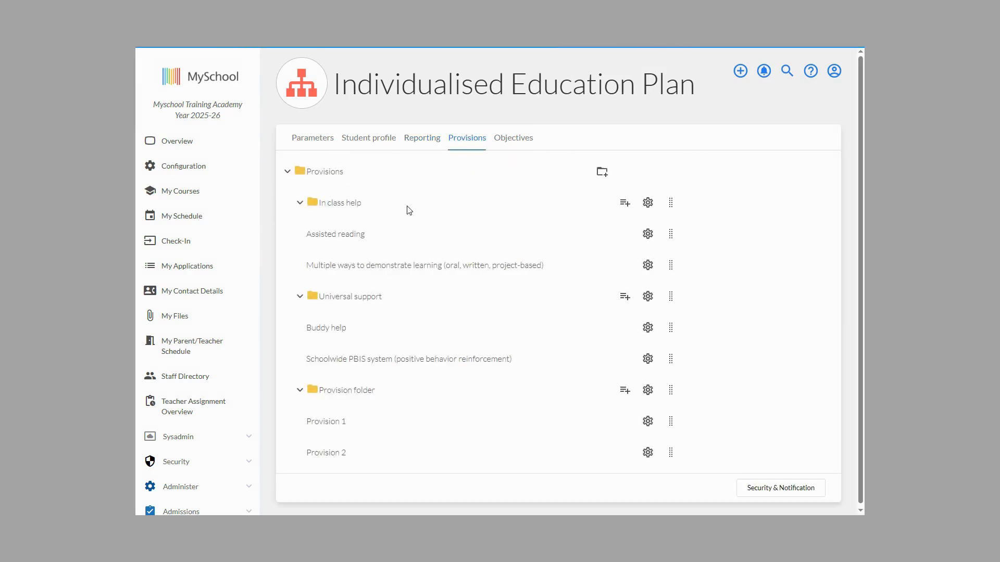
pyautogui.click(301, 203)
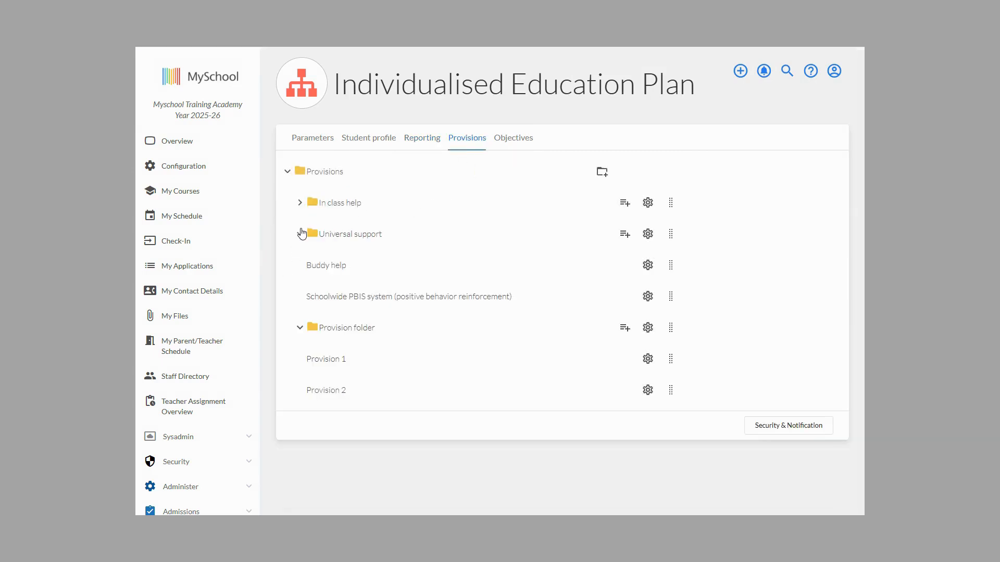
pyautogui.click(299, 234)
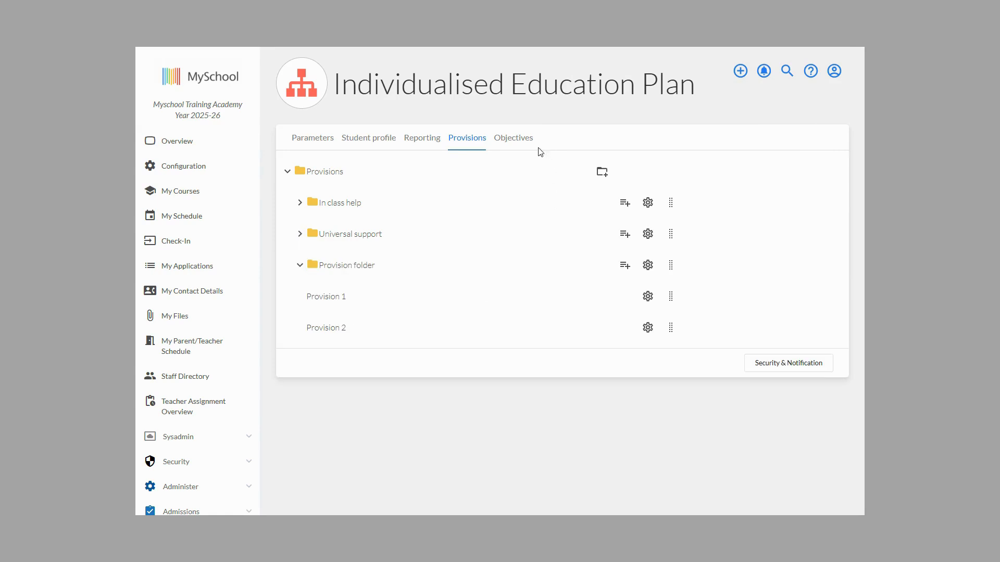
# Step: Review the Objectives configuration and collapse the Writing, Reading and Area of concern - Listening skills folders
pyautogui.click(522, 144)
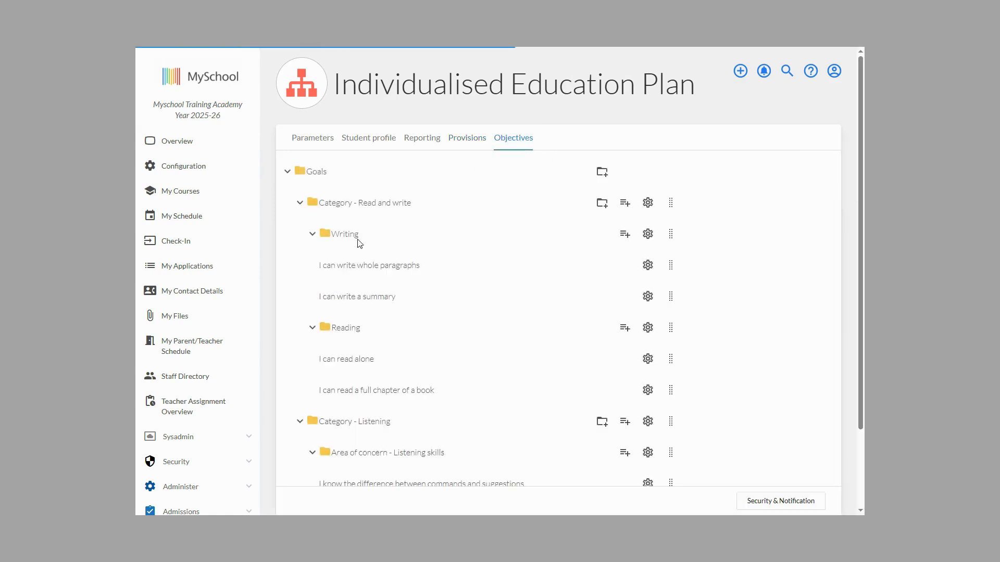
pyautogui.click(314, 234)
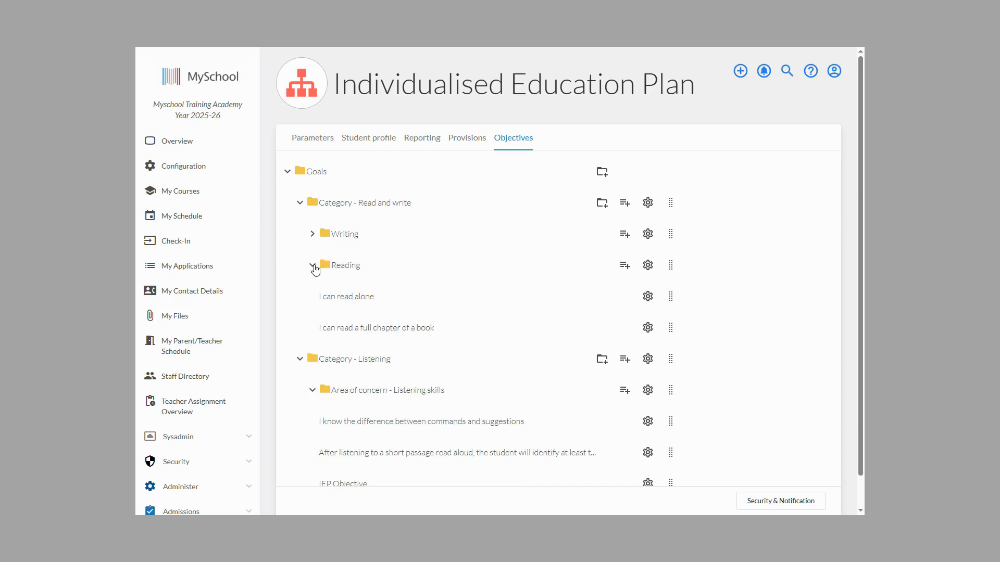
pyautogui.click(313, 265)
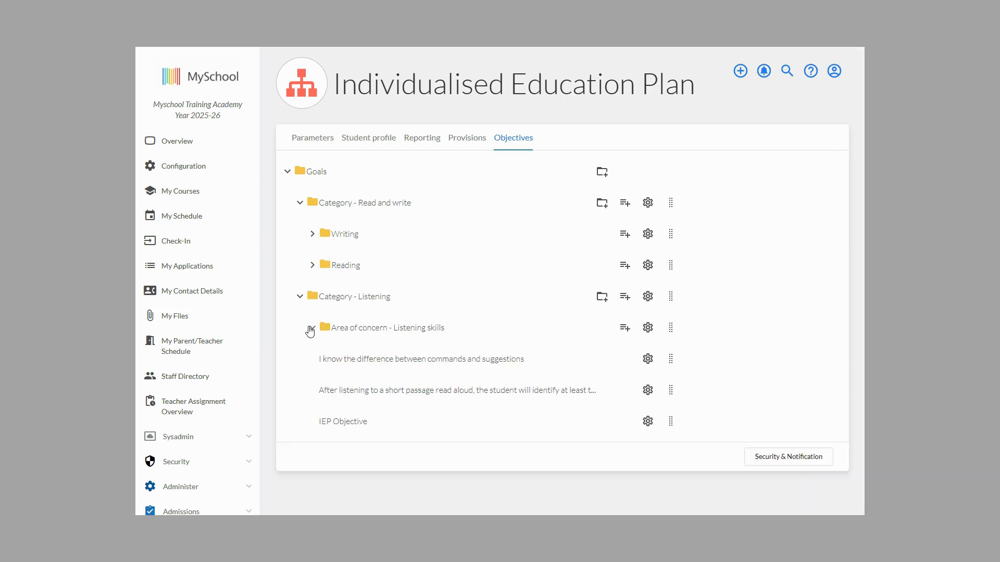
pyautogui.click(311, 329)
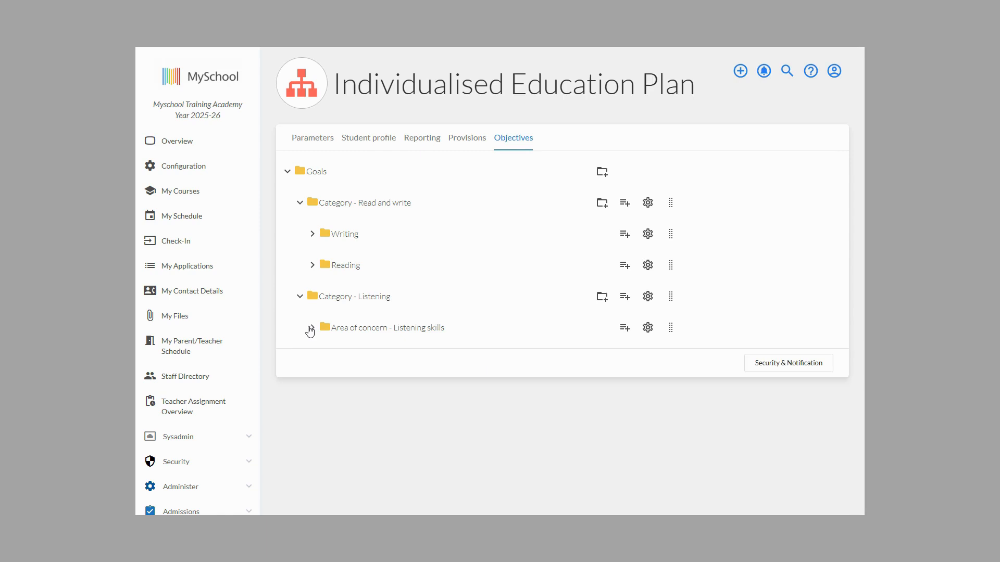